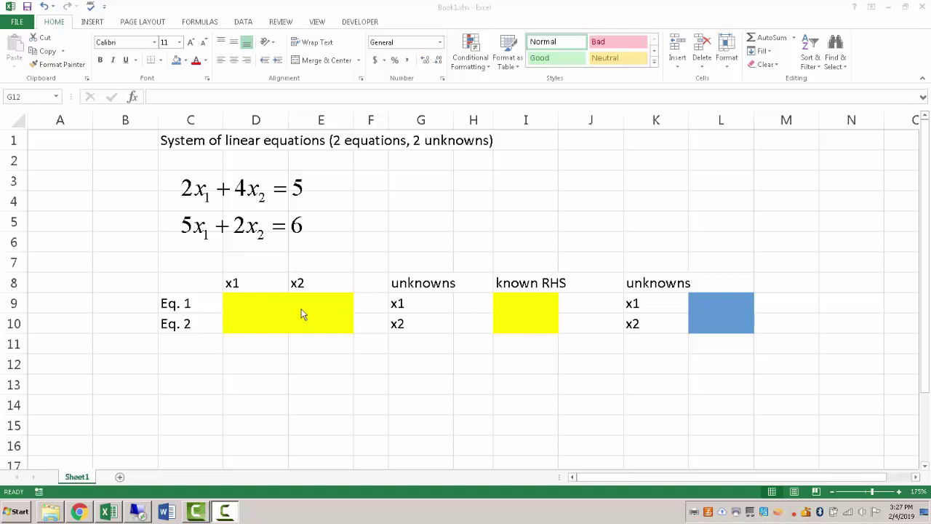
Enter the first equation's coefficients 2 and 4 in D9:E9 and its right-hand side 5 in I9.
click(247, 302)
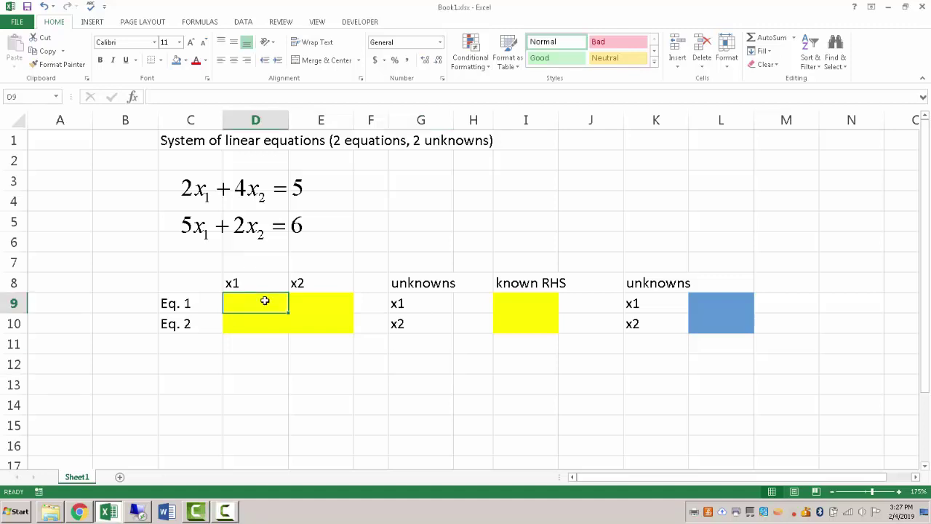
click(233, 283)
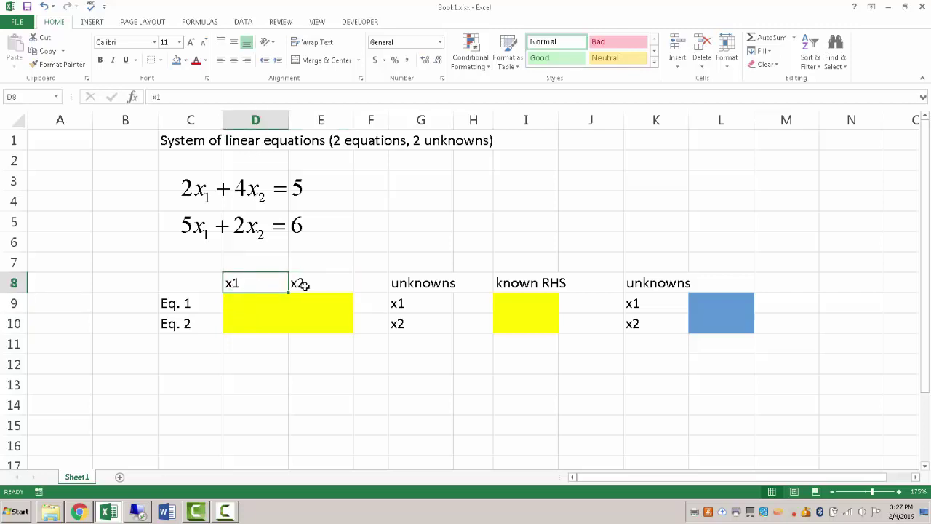
drag(266, 290, 308, 284)
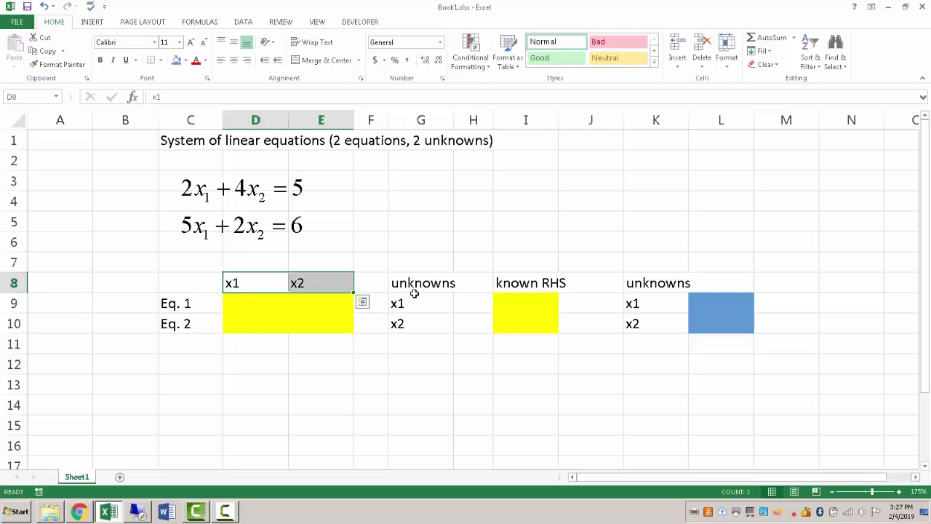
drag(414, 295, 414, 320)
click(308, 345)
click(233, 303)
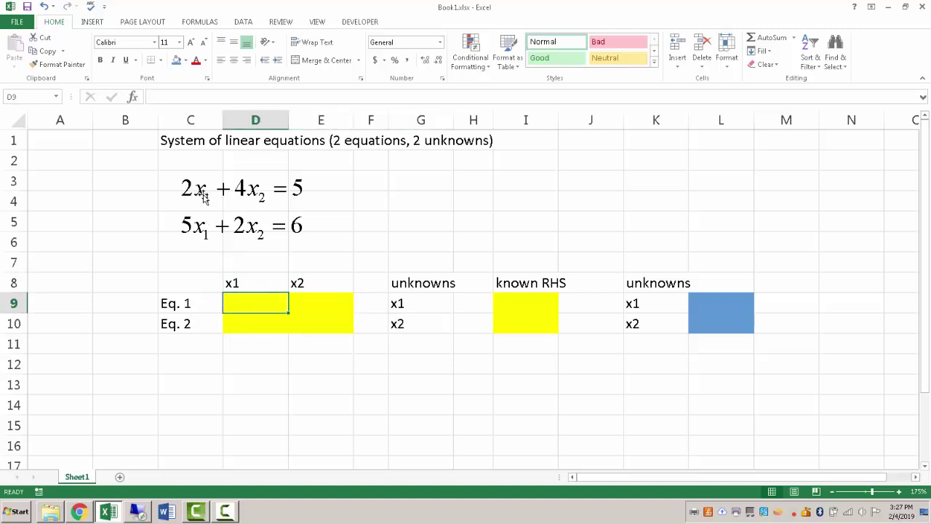
text(2)
key(Tab)
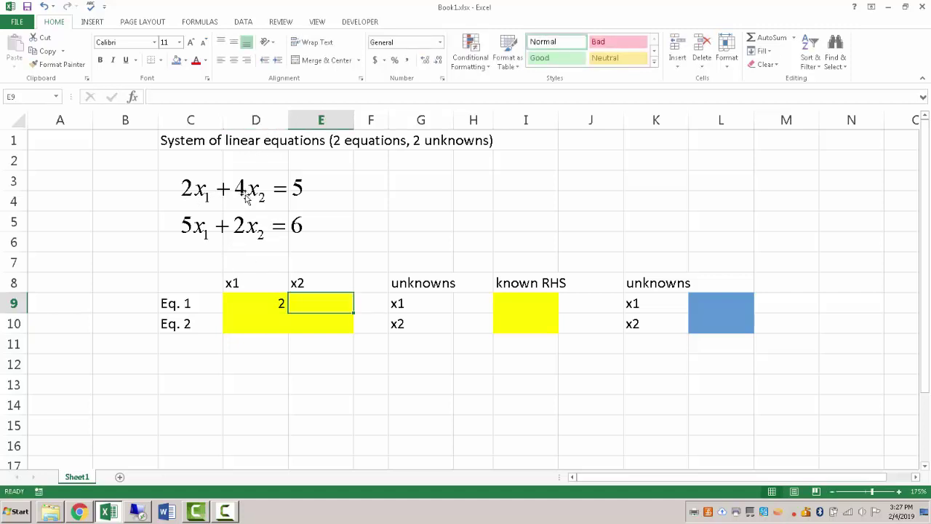
text(4)
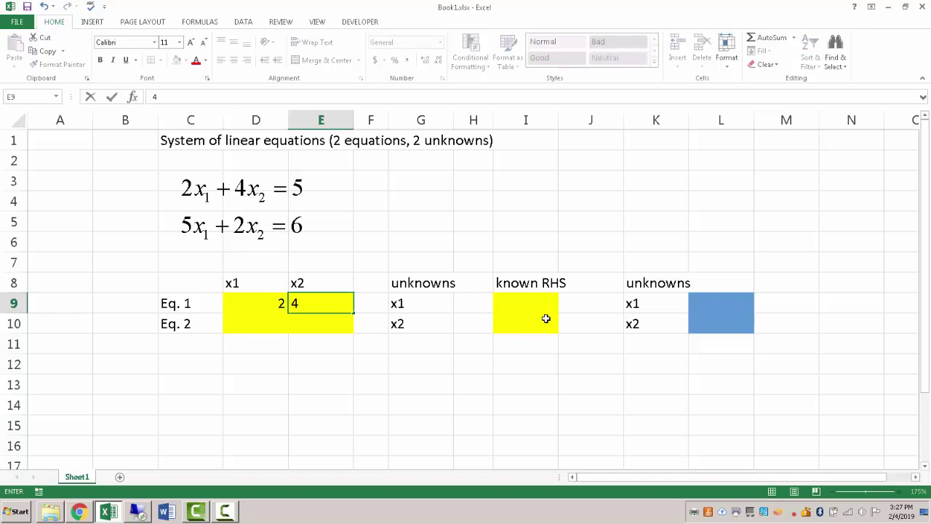
click(522, 302)
text(5)
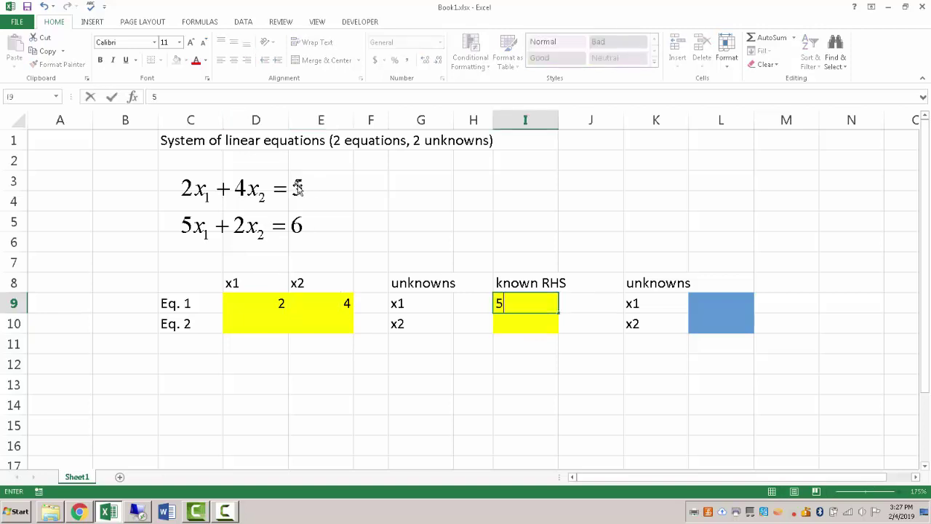
key(Return)
Centre-align the contents of the table D8:I10.
drag(267, 286, 538, 320)
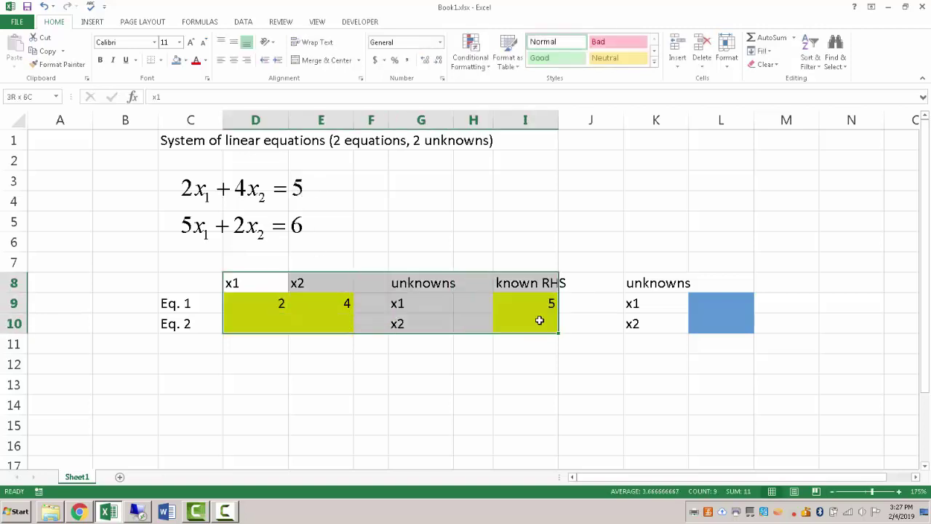
click(234, 59)
click(313, 345)
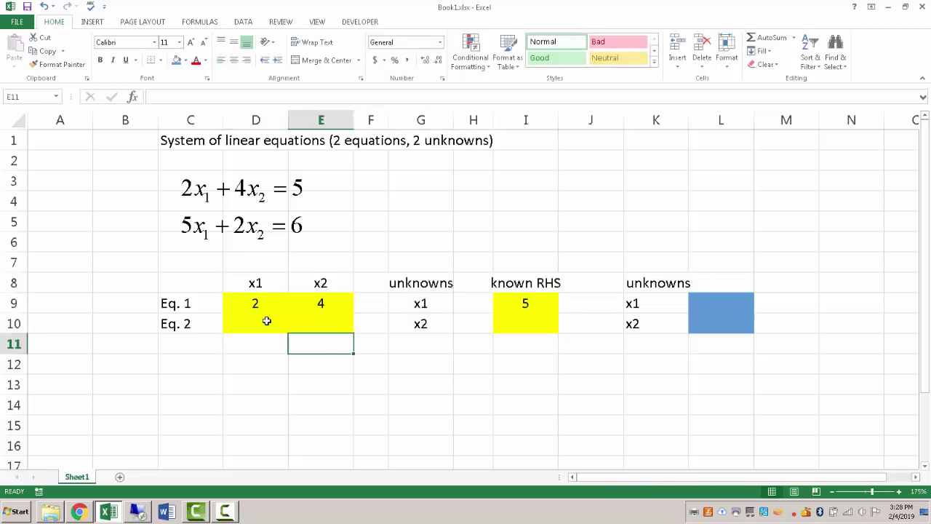
Enter the second equation's coefficients 5 and 2 in D10:E10.
click(251, 321)
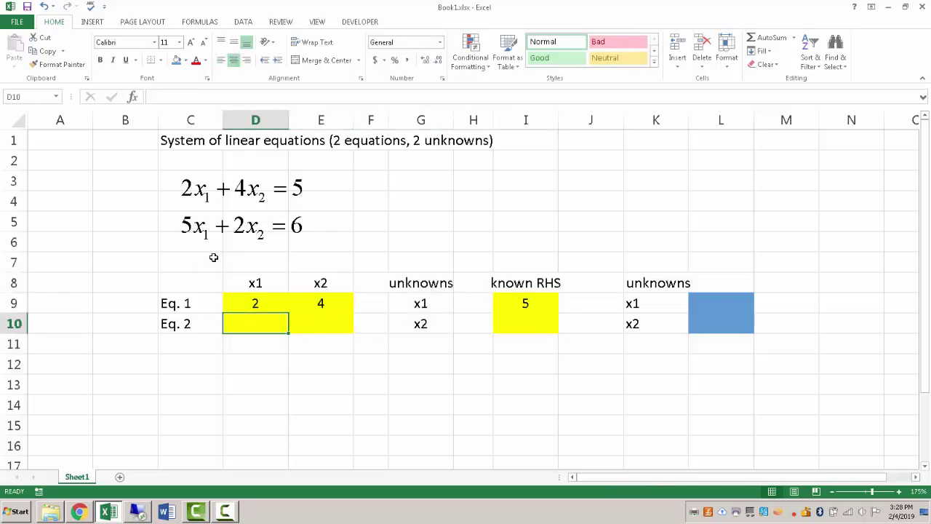
text(5)
key(Tab)
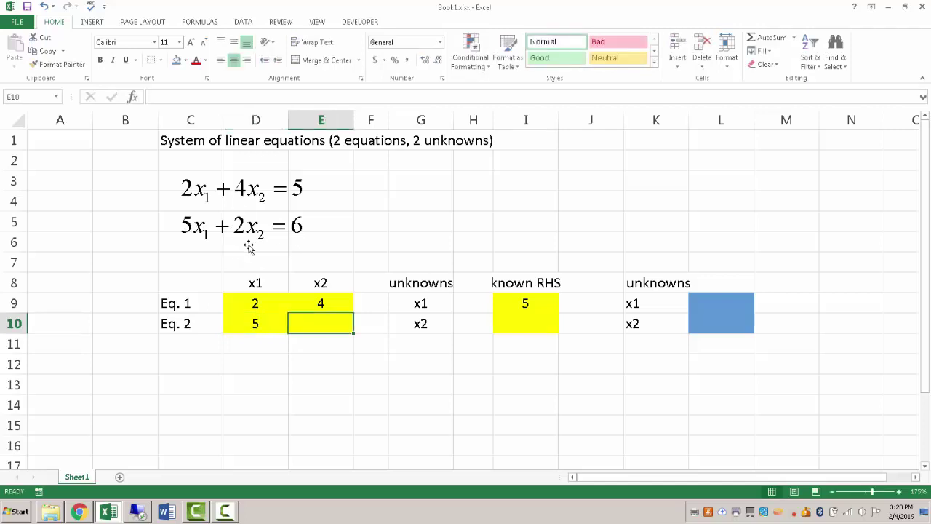
text(2)
click(503, 327)
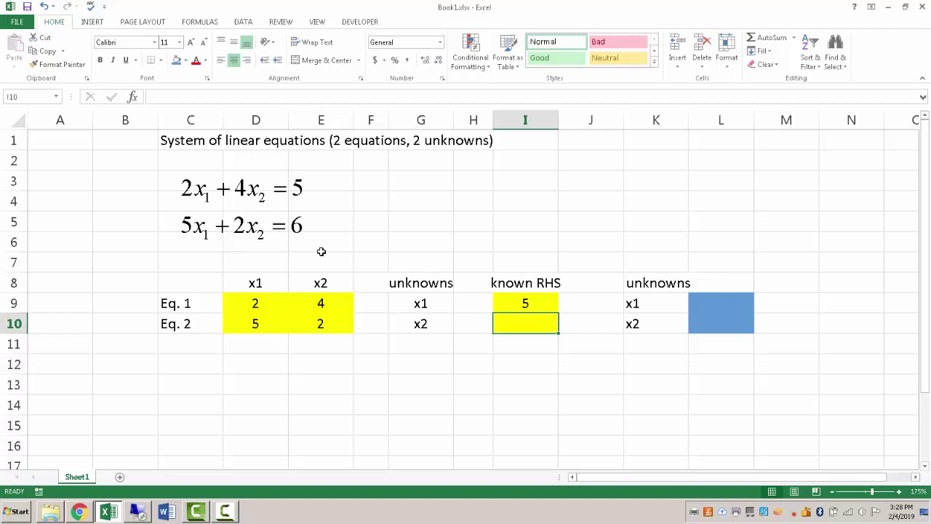
Enter the right-hand side 6 in I10 and label the matrix [A] in D12.
text(6)
click(344, 372)
click(280, 372)
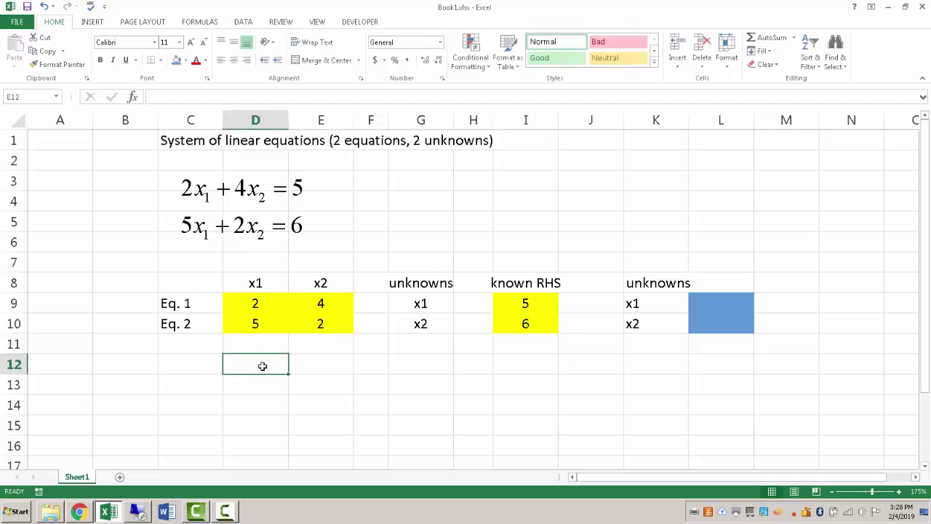
text({)
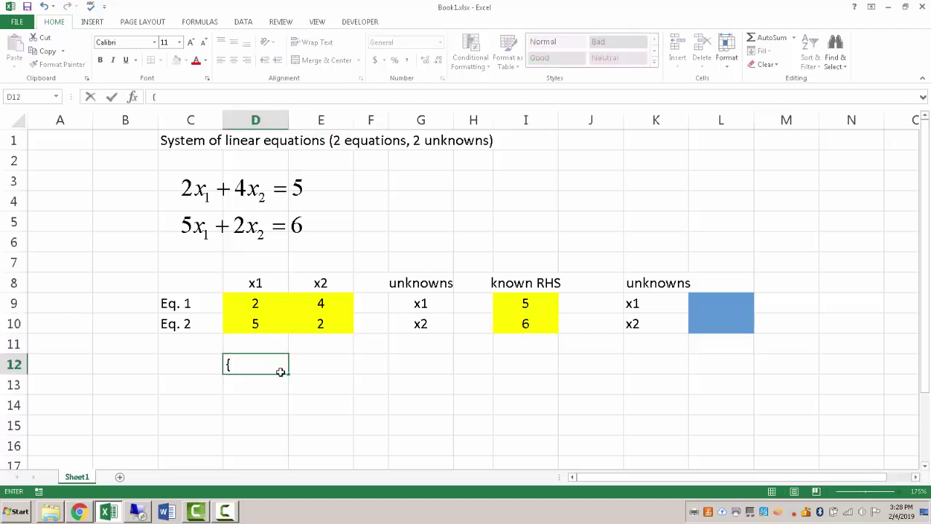
text(1])
key(BackSpace)
key(BackSpace)
key(BackSpace)
text([A])
key(Tab)
Label the vectors {x} in G12 and {b} in I12.
click(422, 363)
text({x})
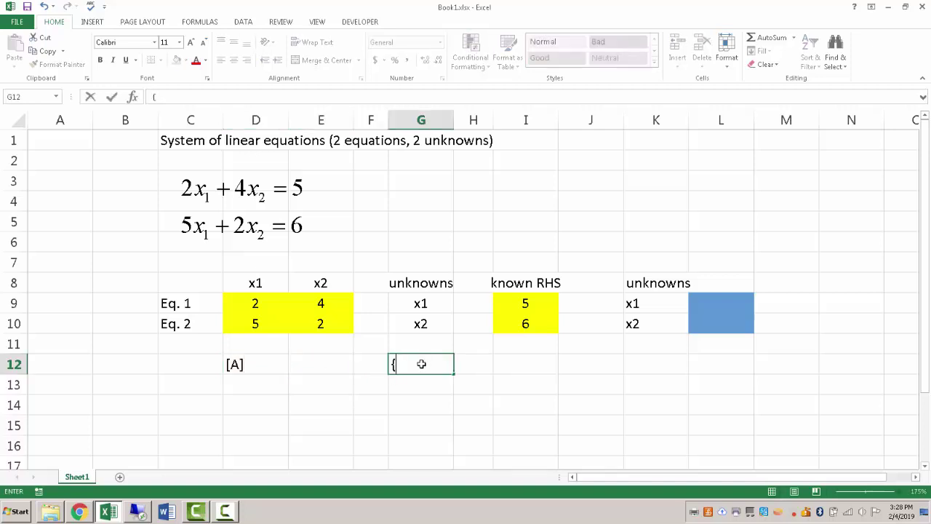
key(Tab)
key(Tab)
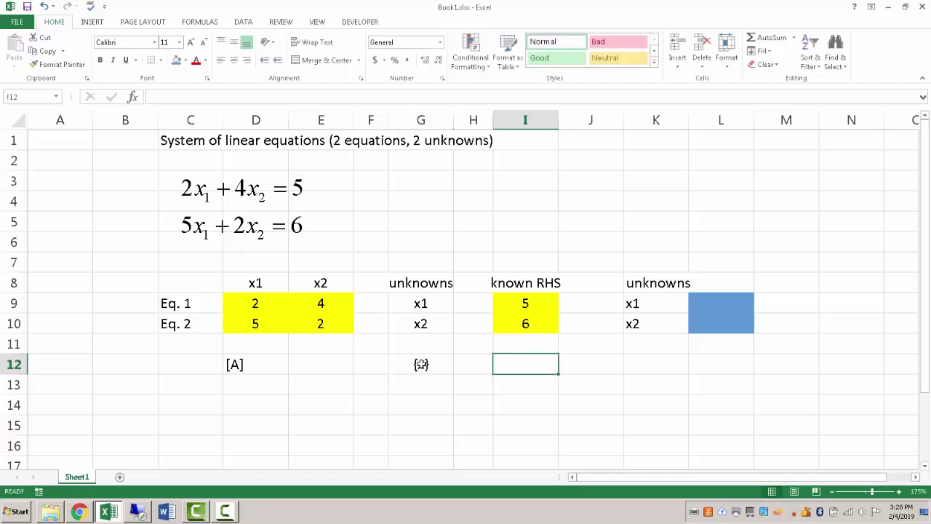
text({b})
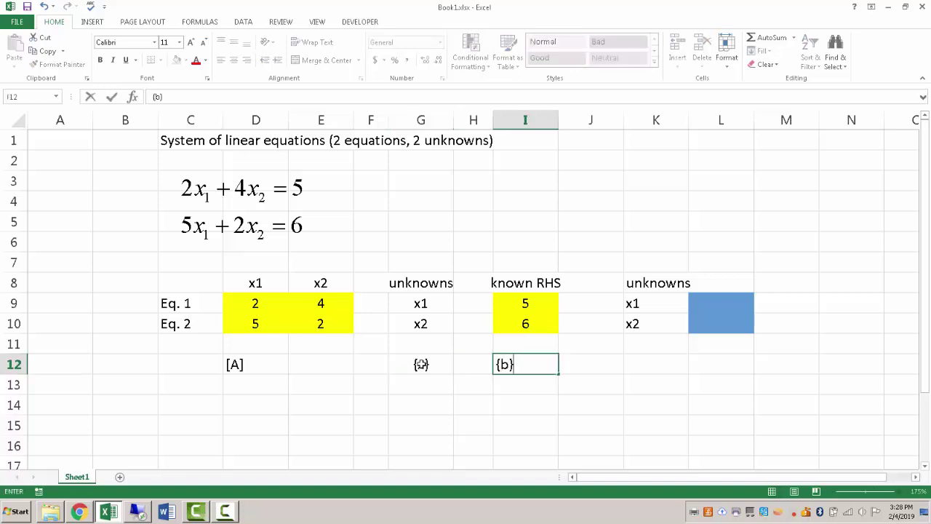
key(Return)
click(257, 400)
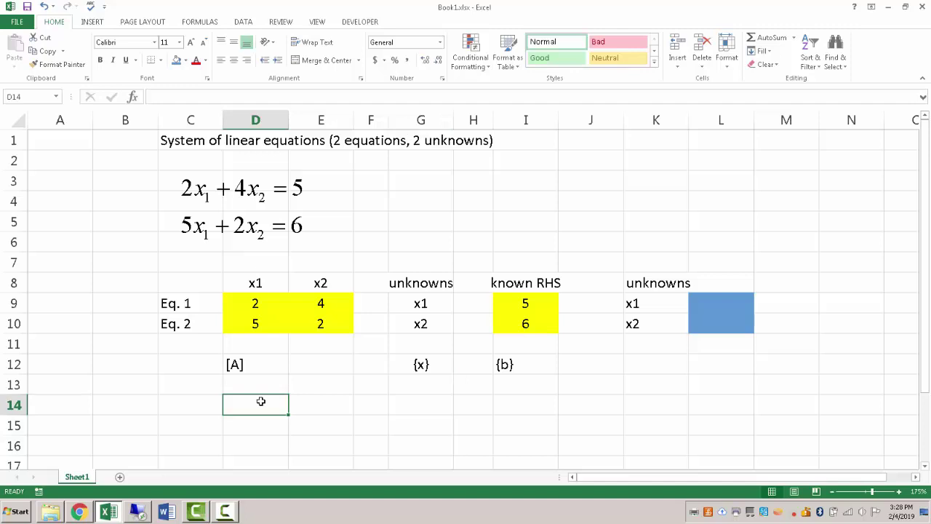
Write the relation [A]{x}={b} in D14.
text([A)
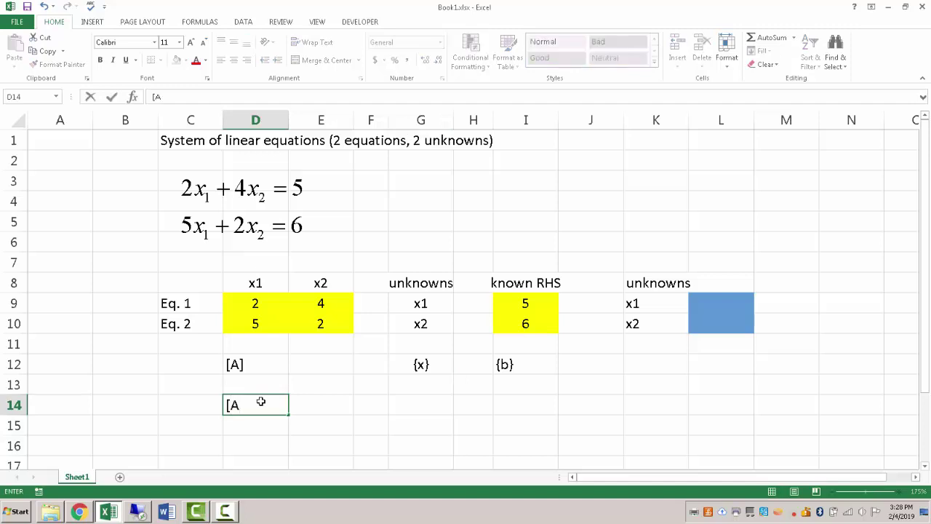
text(]{x}={b)
key(Return)
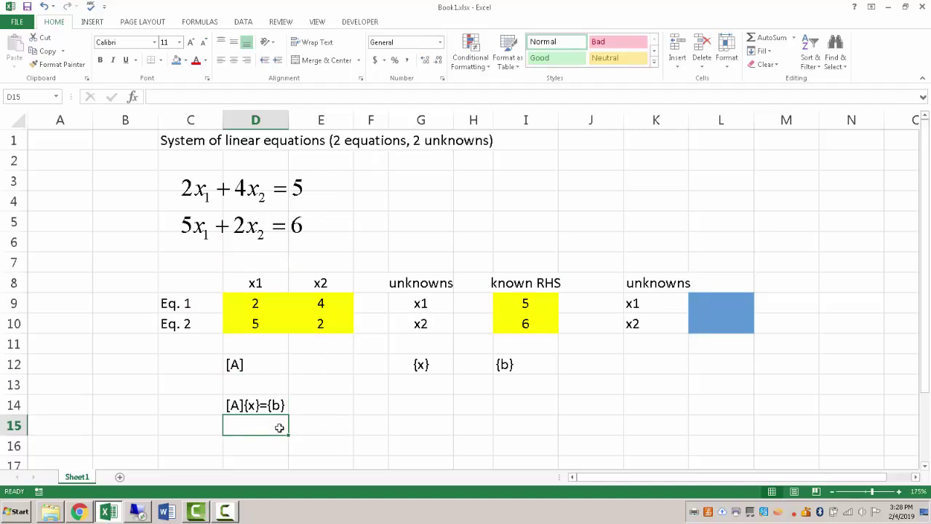
Write the solution relation {x}=[A]^-1*{b} in D15.
text({x})
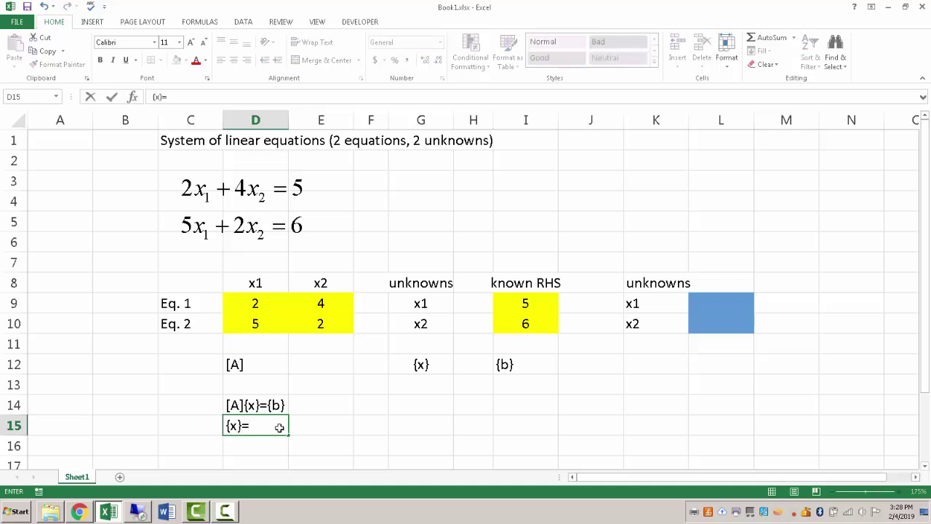
text(={)
key(BackSpace)
text([A]^-1*{b})
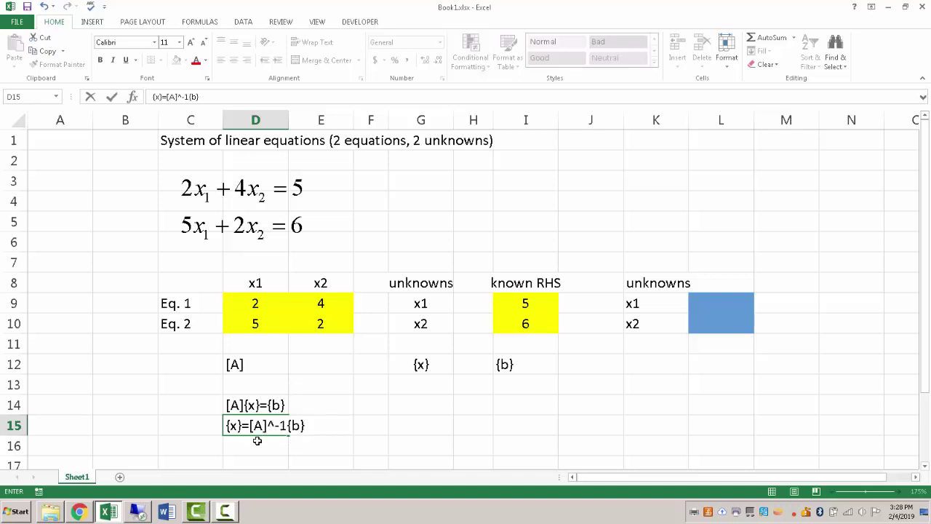
click(256, 440)
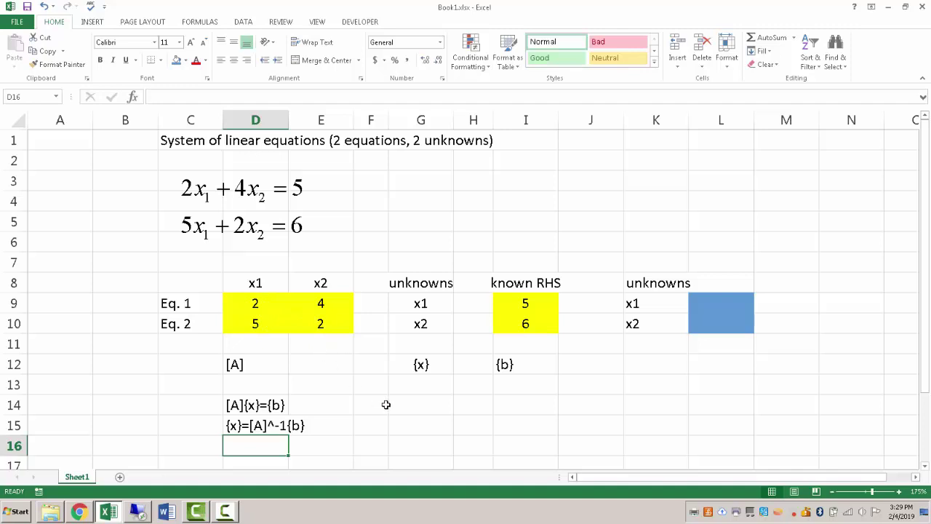
Enter =MINVERSE(D9:E10) as an array in D17:E18, giving -0.125, 0.25, 0.3125, -0.125.
drag(256, 300, 314, 323)
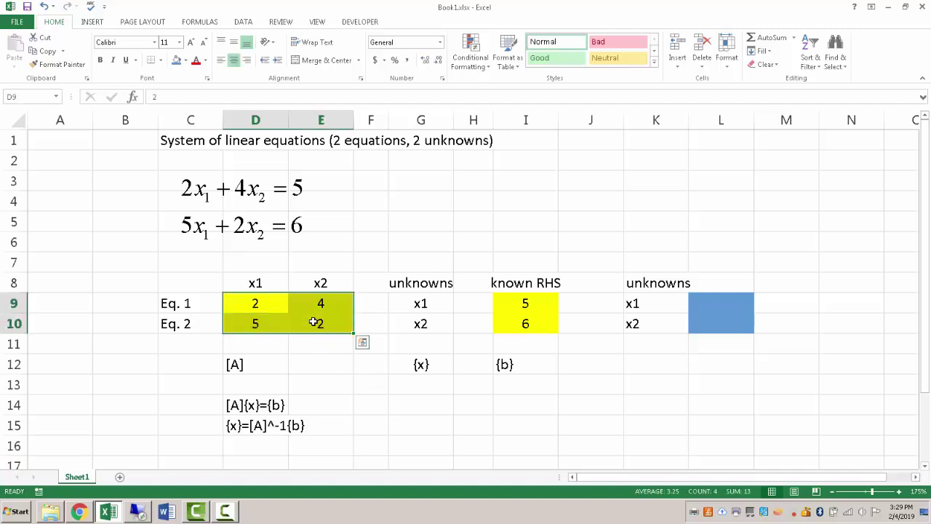
scroll(321, 320, down, 1)
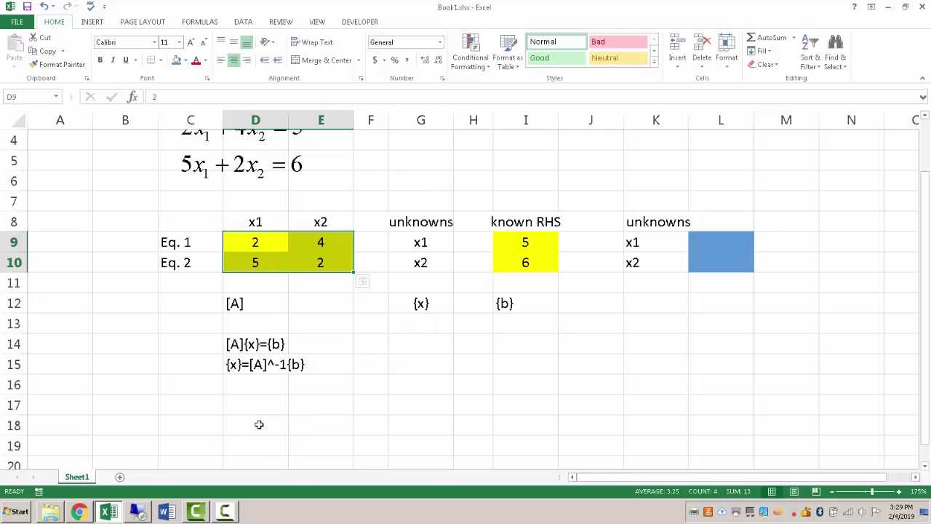
drag(246, 402, 322, 421)
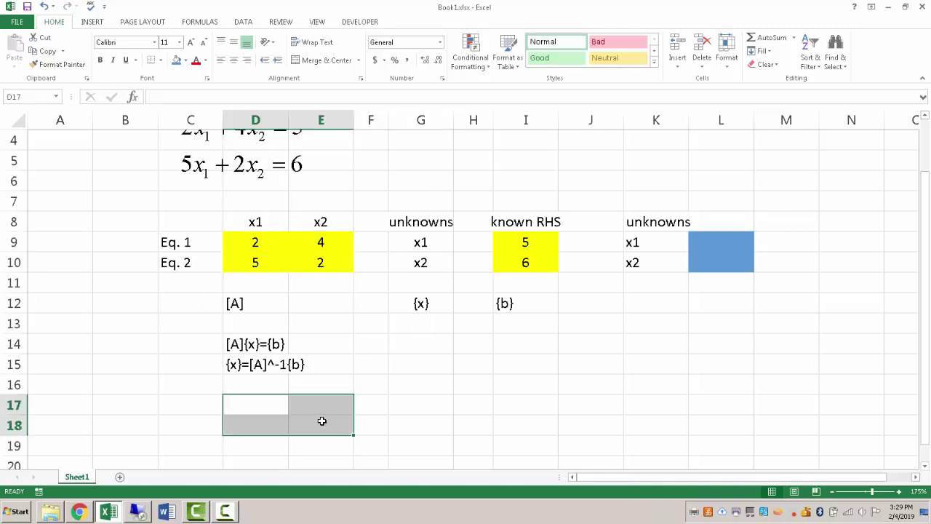
text(=minv)
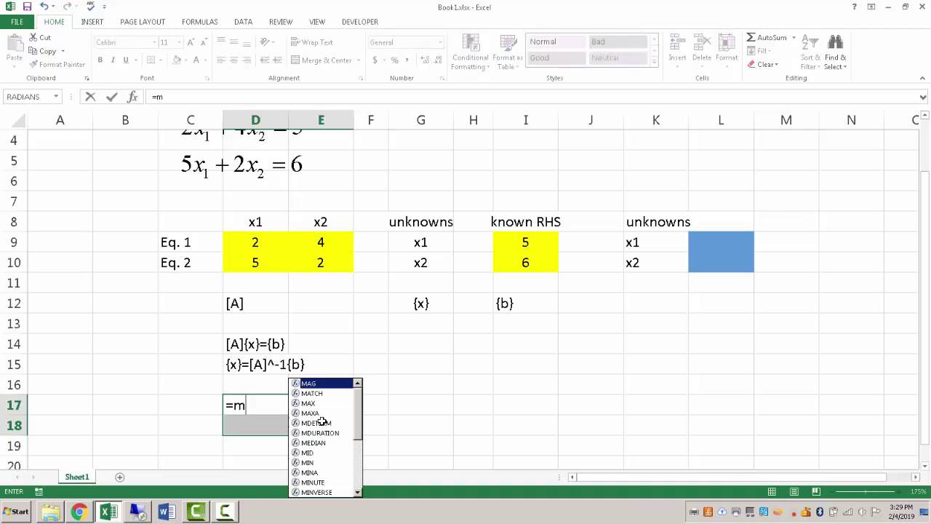
key(Tab)
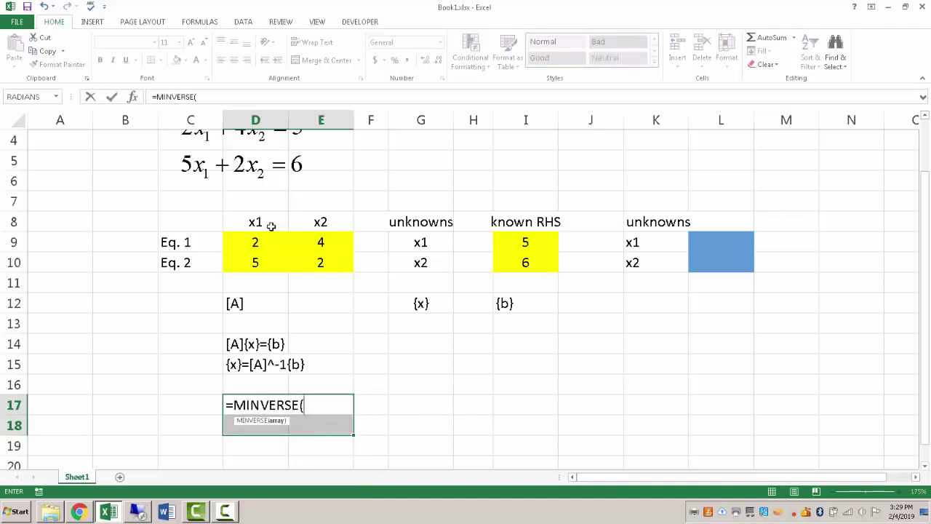
drag(259, 243, 310, 255)
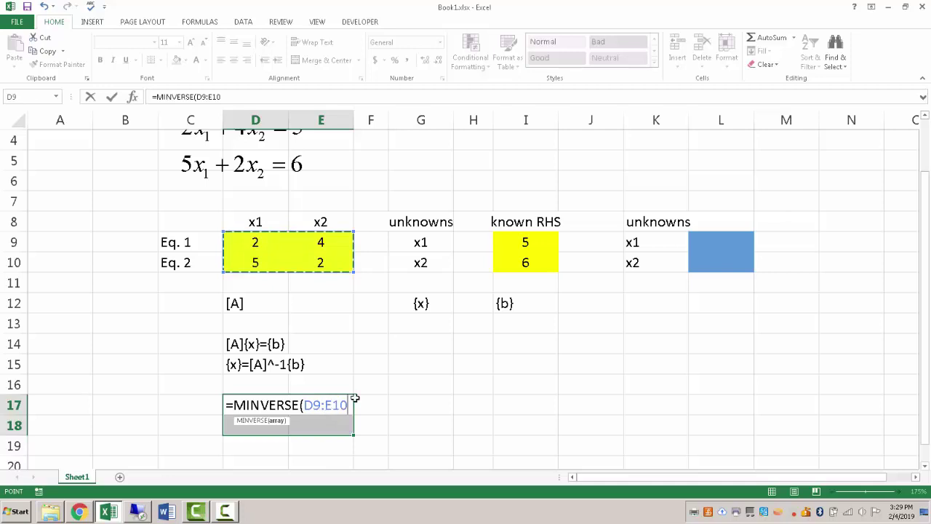
text())
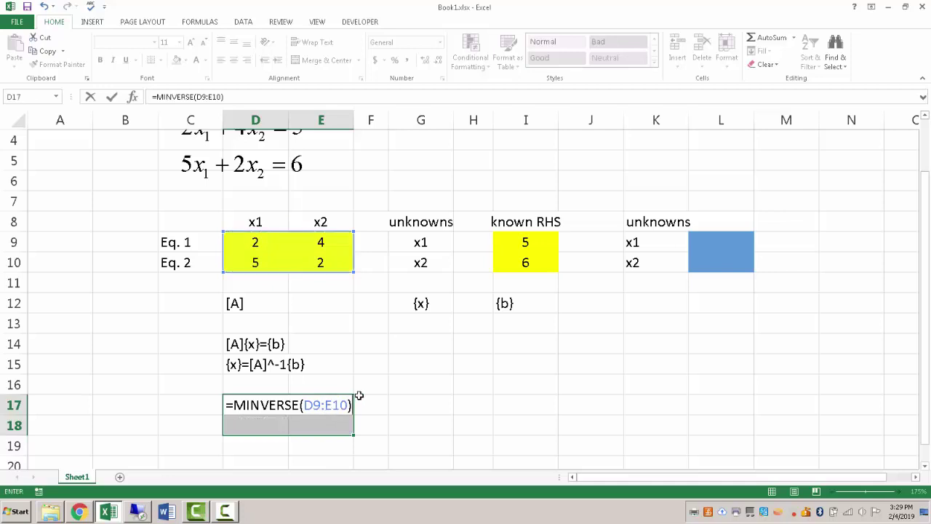
key(ctrl+shift+Return)
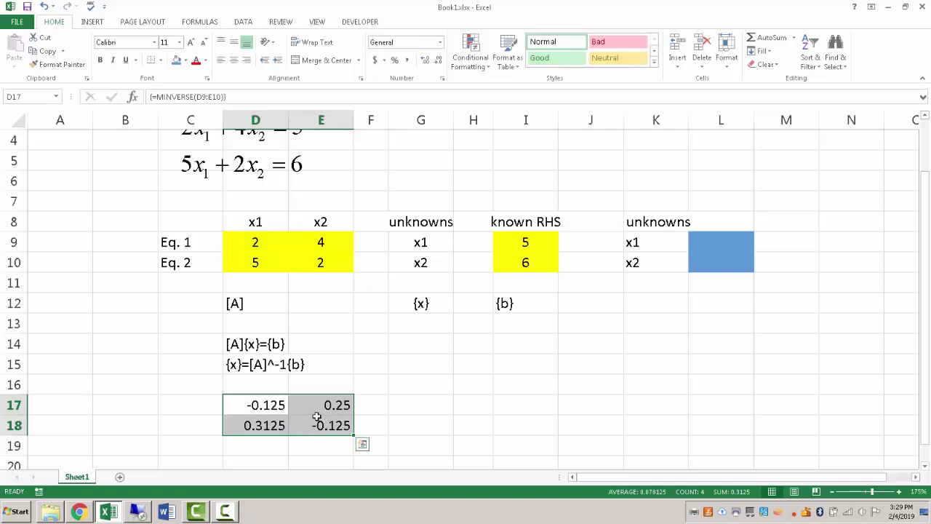
scroll(298, 326, down, 1)
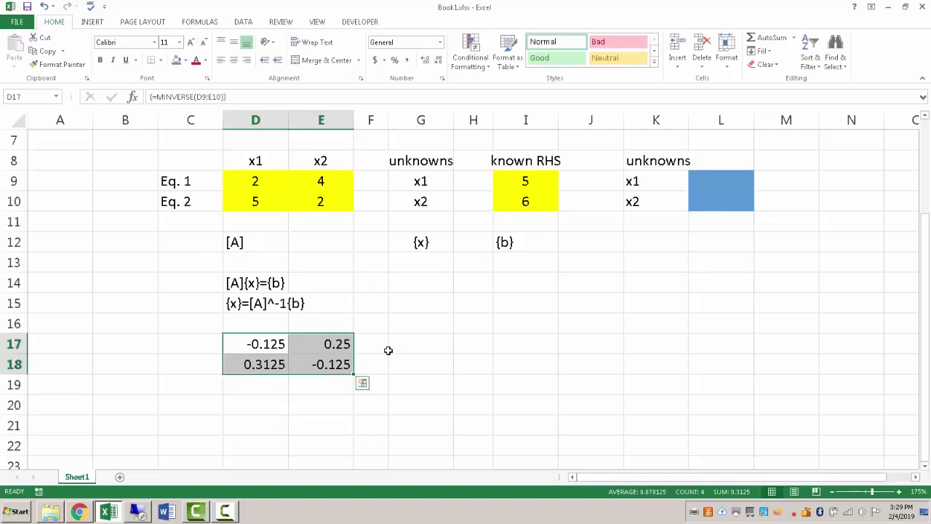
Enter =MMULT(D9:E10,D17:E18) with a plain Enter, so G17 shows only 1.
drag(405, 345, 471, 361)
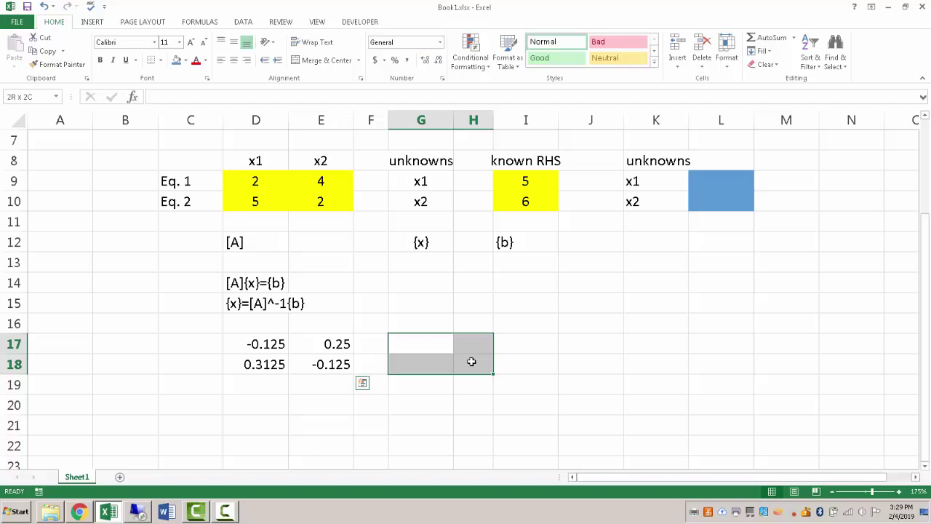
text(=mm)
key(Tab)
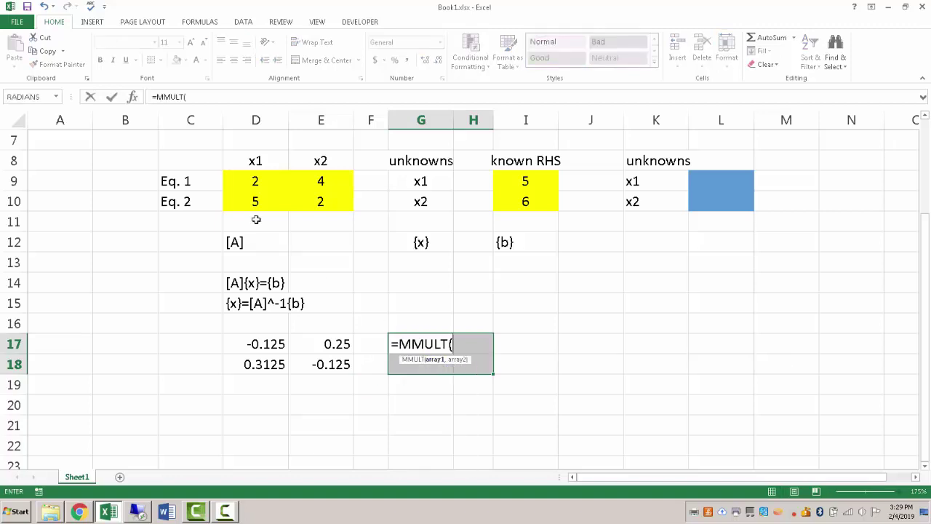
drag(243, 180, 306, 206)
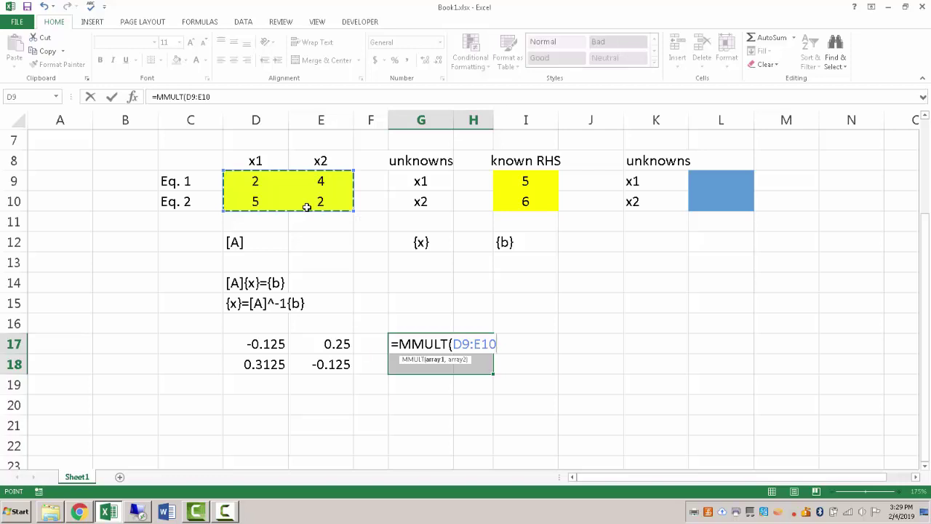
text(,)
drag(280, 344, 318, 362)
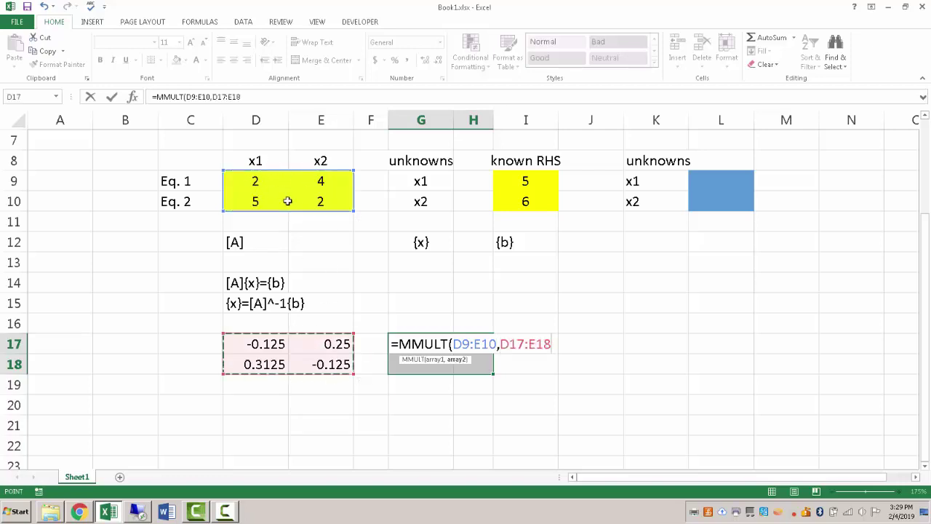
text())
key(Return)
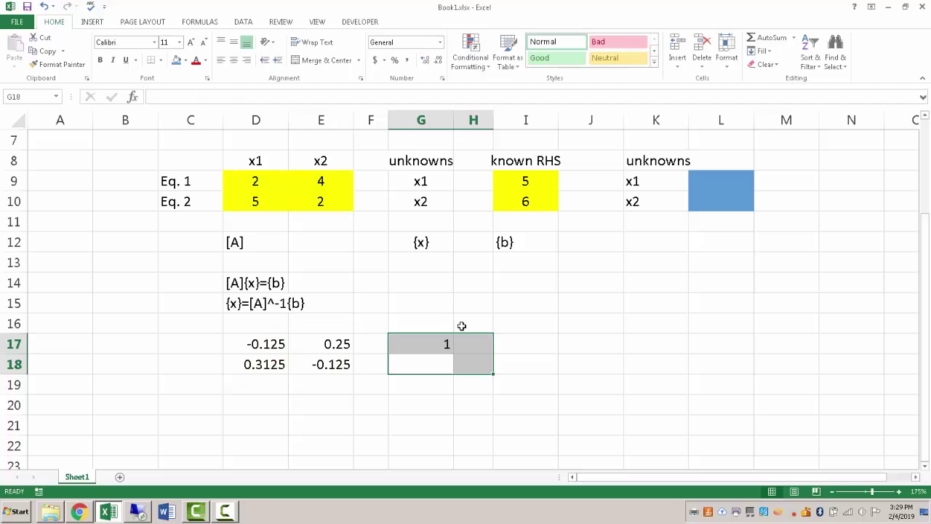
Start another MMULT formula in G18 and cancel it.
text(=mm)
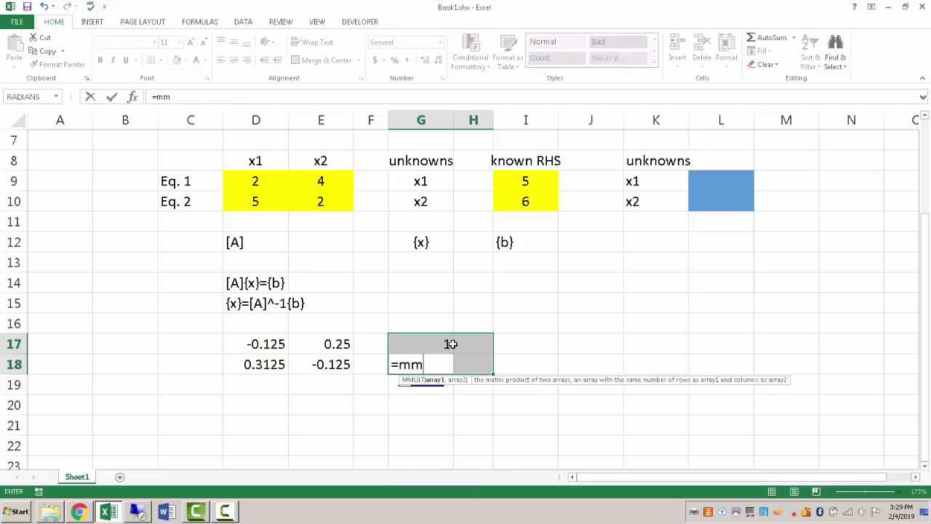
key(Tab)
key(Escape)
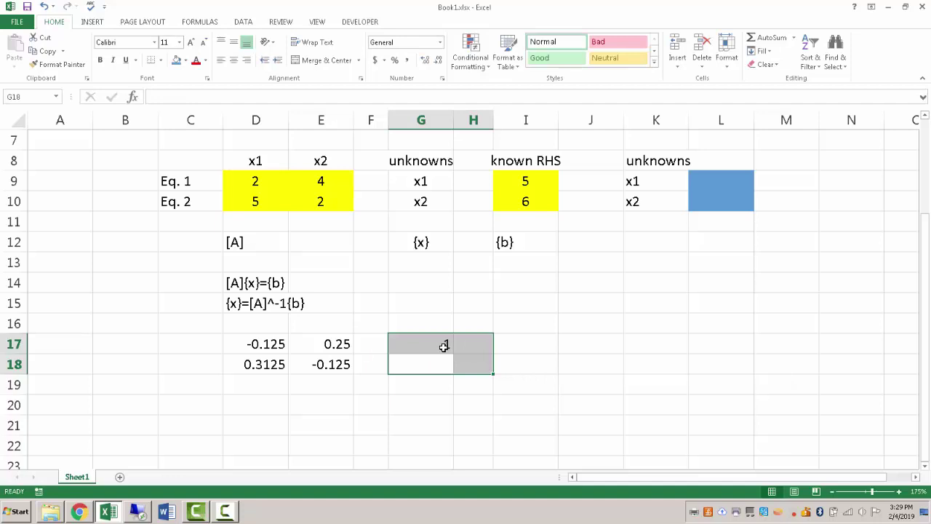
Enter =MMULT(D9:E10,D17:E18) as an array over G17:H18, showing identity 1, 0, 0, 1.
click(421, 324)
drag(422, 351, 463, 361)
text(=mm)
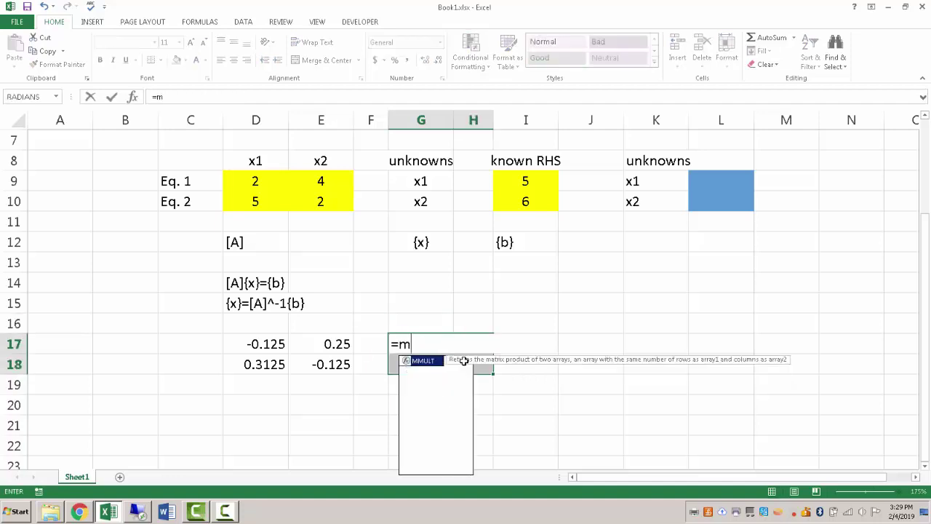
key(Tab)
drag(262, 180, 316, 202)
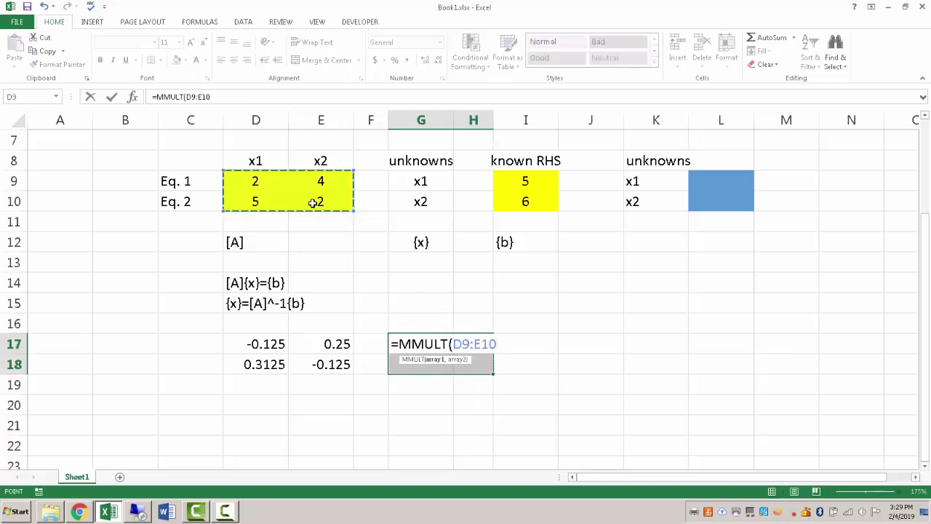
text(,)
drag(282, 344, 318, 359)
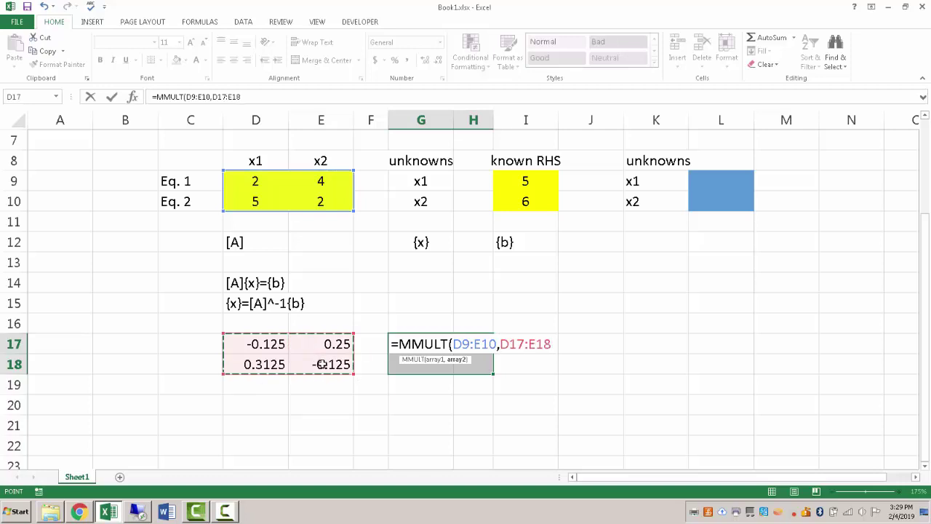
key(ctrl+shift+Return)
click(496, 404)
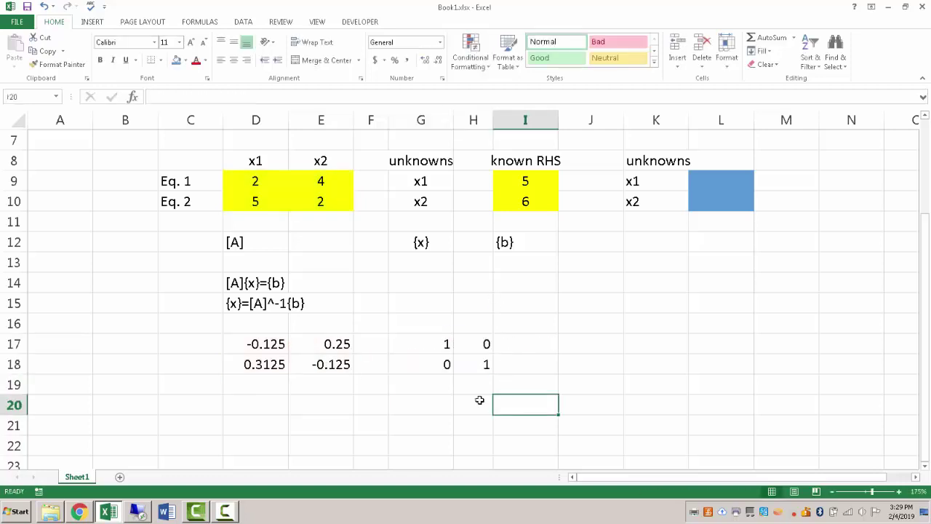
click(426, 340)
drag(461, 360, 465, 358)
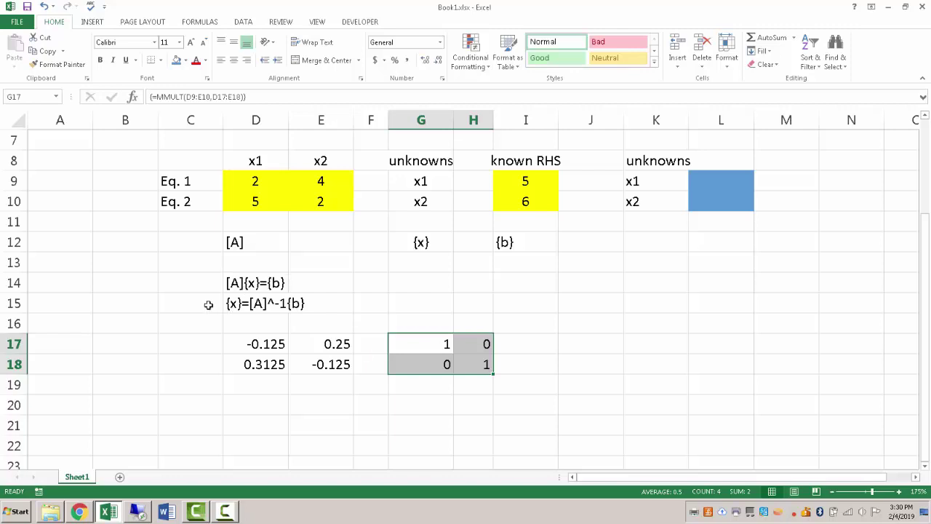
Enter =MMULT(MINVERSE(D9:E10),I9:I10) as an array in L9:L10, giving 0.875 and 0.8125.
click(703, 182)
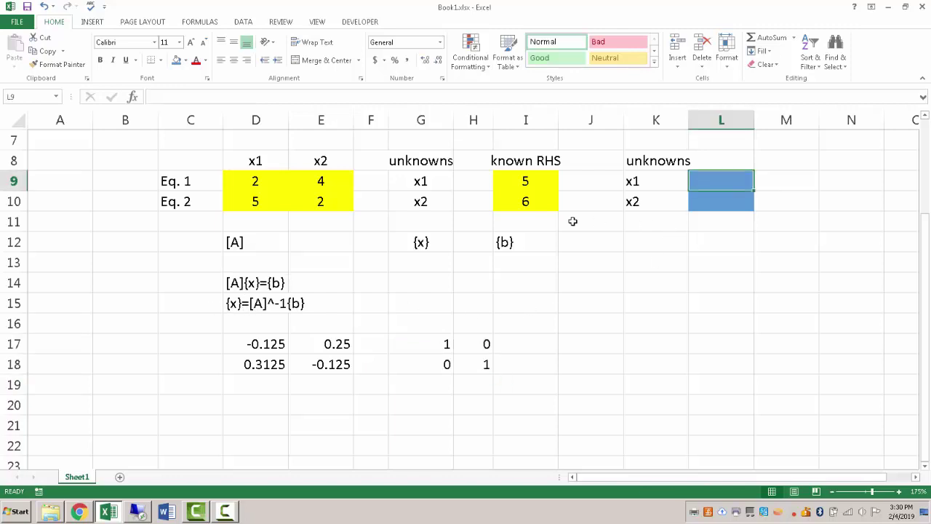
scroll(573, 221, up, 2)
drag(709, 300, 715, 323)
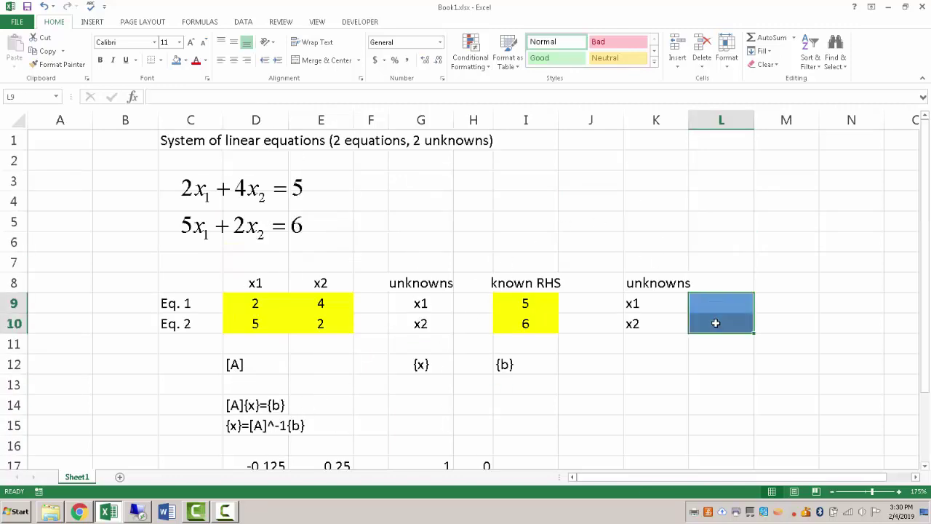
text(=mm)
key(Tab)
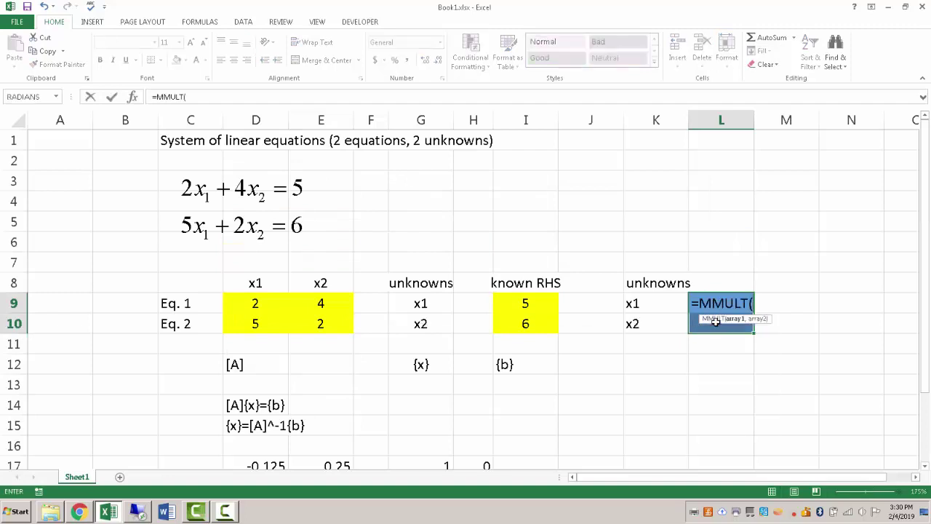
text(MINv)
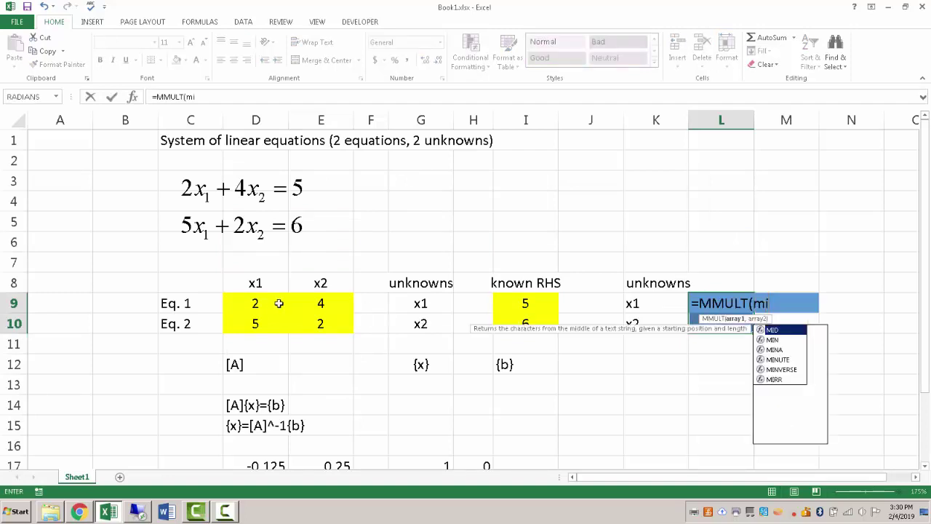
key(Tab)
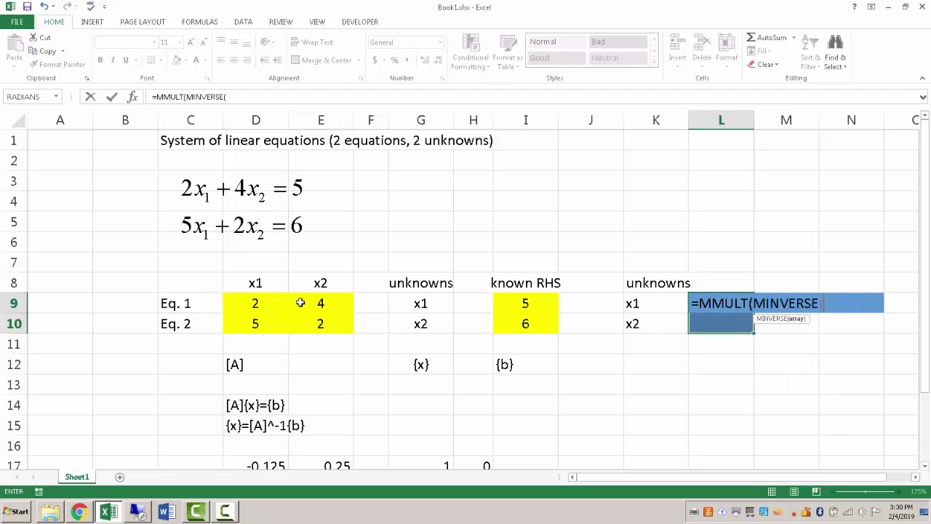
drag(255, 302, 314, 323)
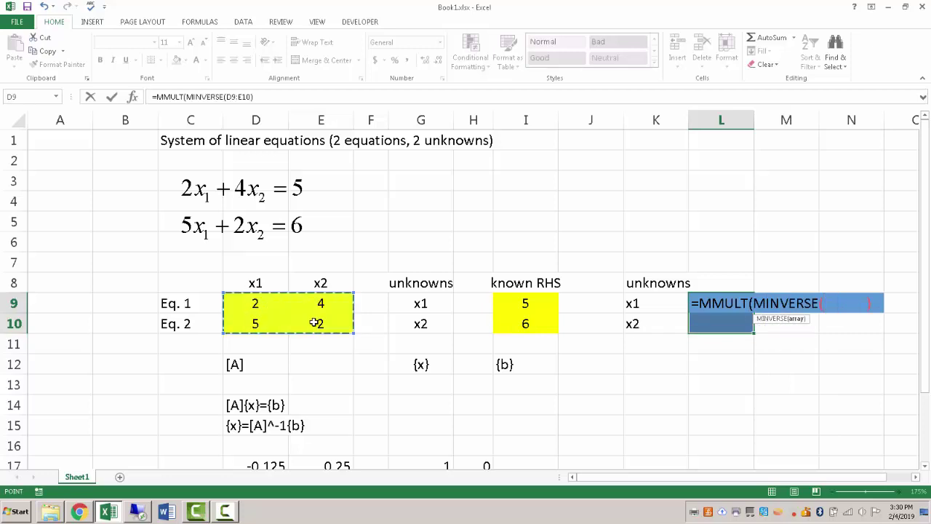
text(),)
drag(514, 305, 522, 324)
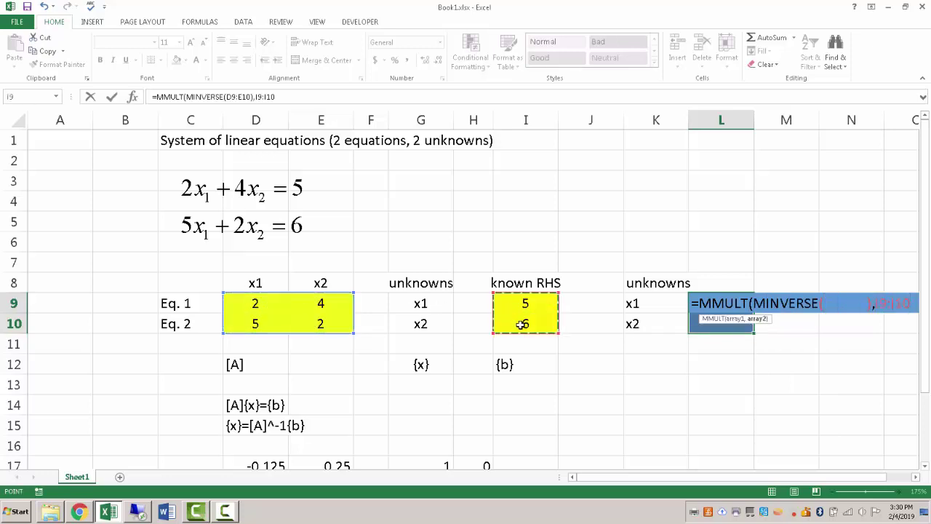
key(ctrl+shift+Return)
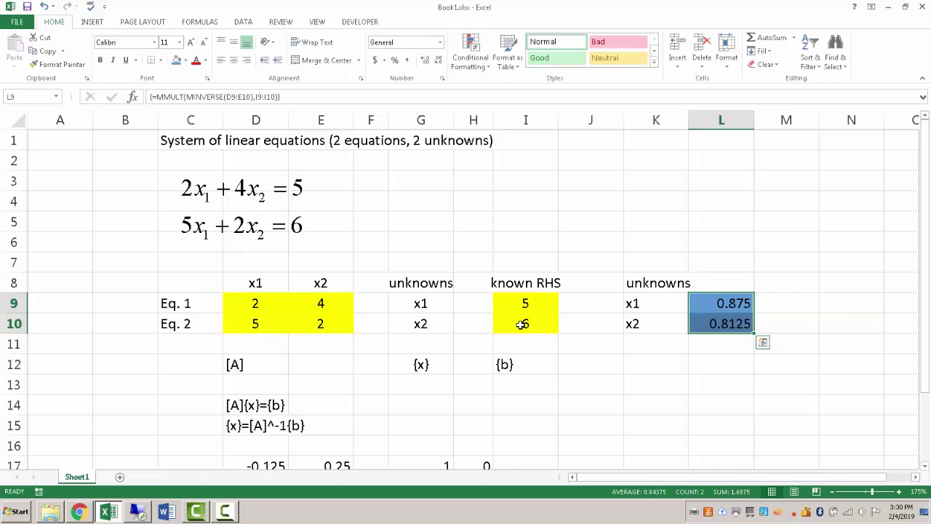
Set the solution cells L9:L10 to No Fill.
click(750, 360)
click(916, 476)
click(916, 476)
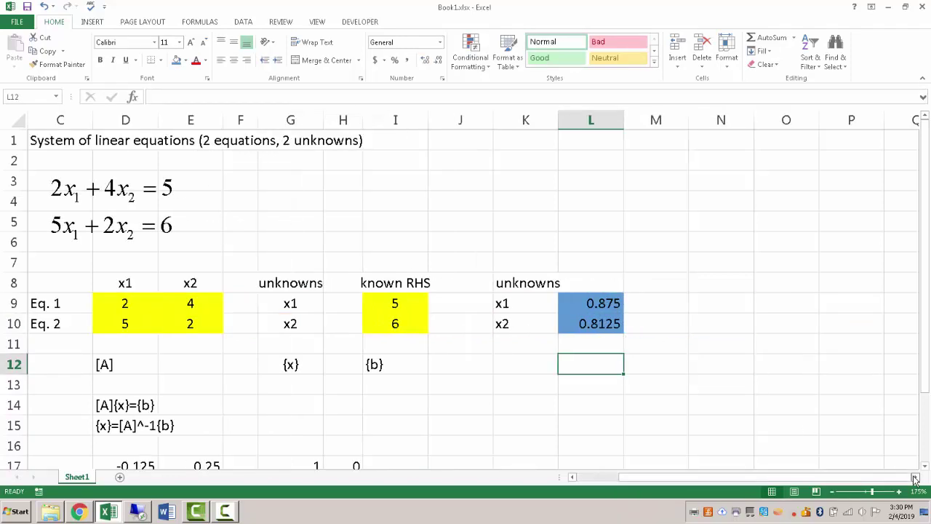
double_click(587, 306)
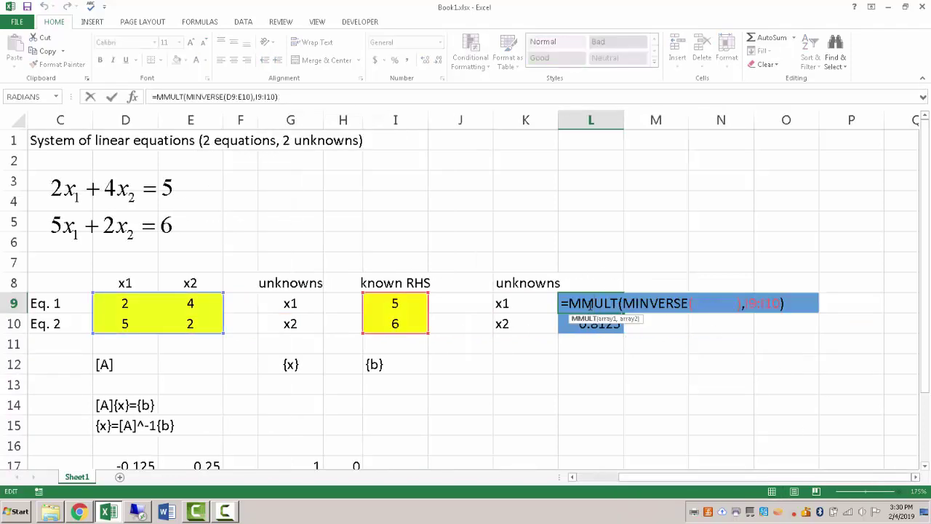
key(Escape)
drag(591, 304, 593, 320)
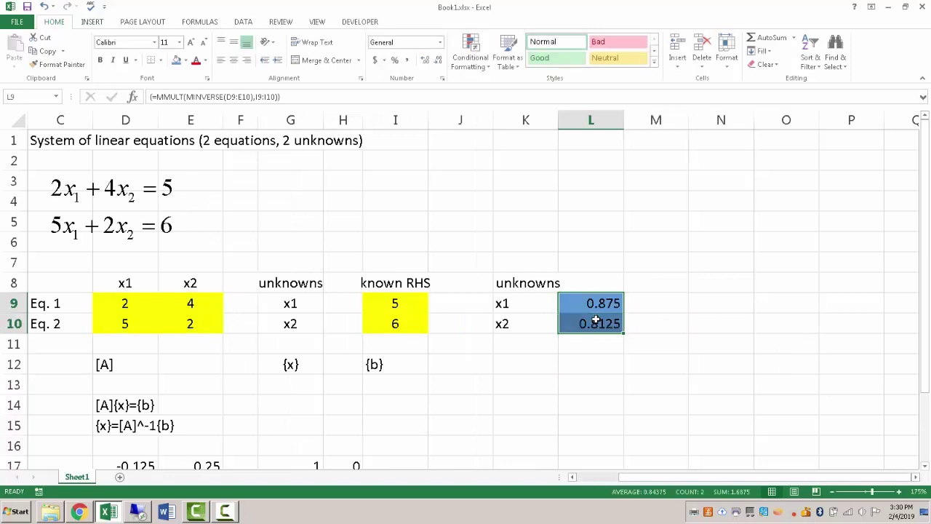
click(186, 64)
click(207, 162)
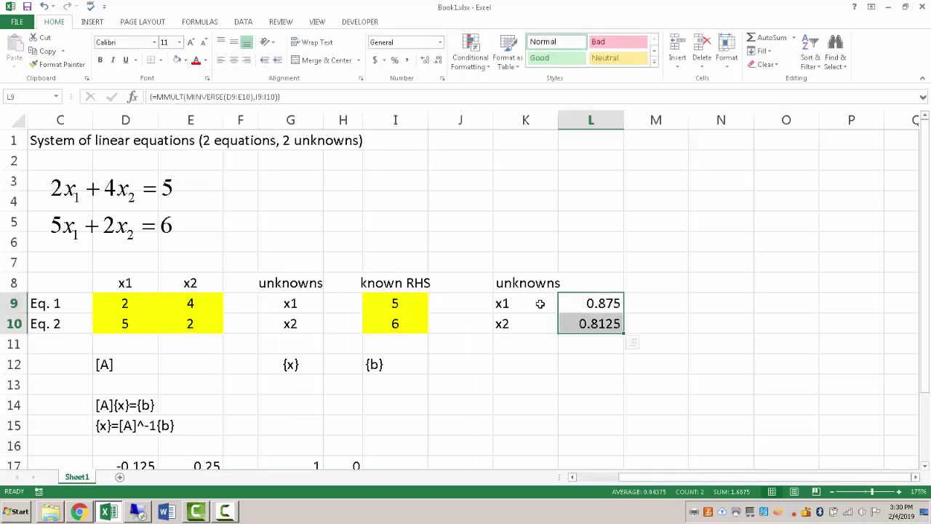
Try editing part of the L9:L10 array formula, dismiss the warning and cancel the edit.
double_click(591, 302)
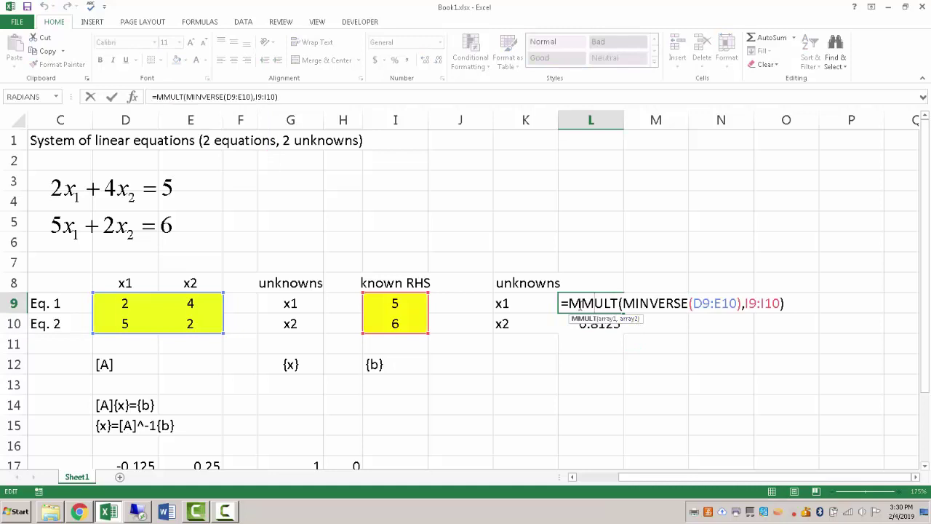
drag(570, 304, 781, 303)
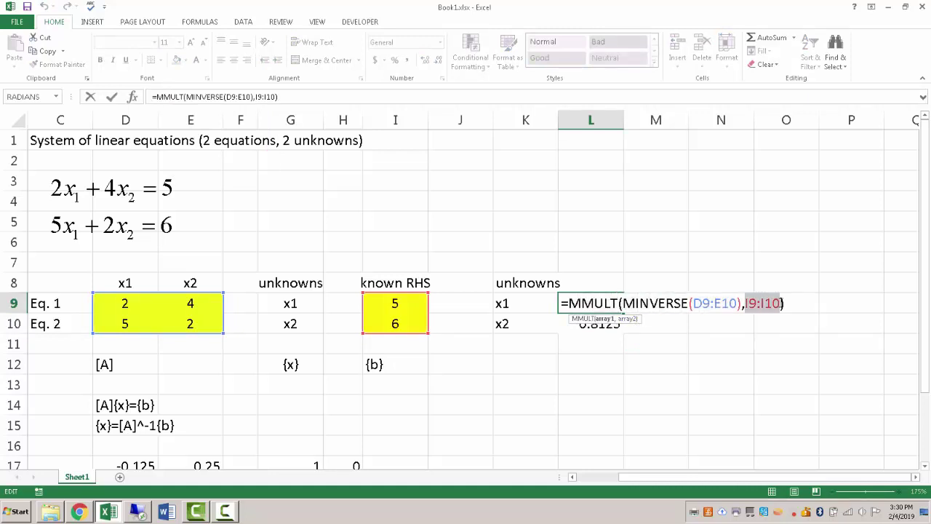
key(Return)
click(508, 285)
click(593, 384)
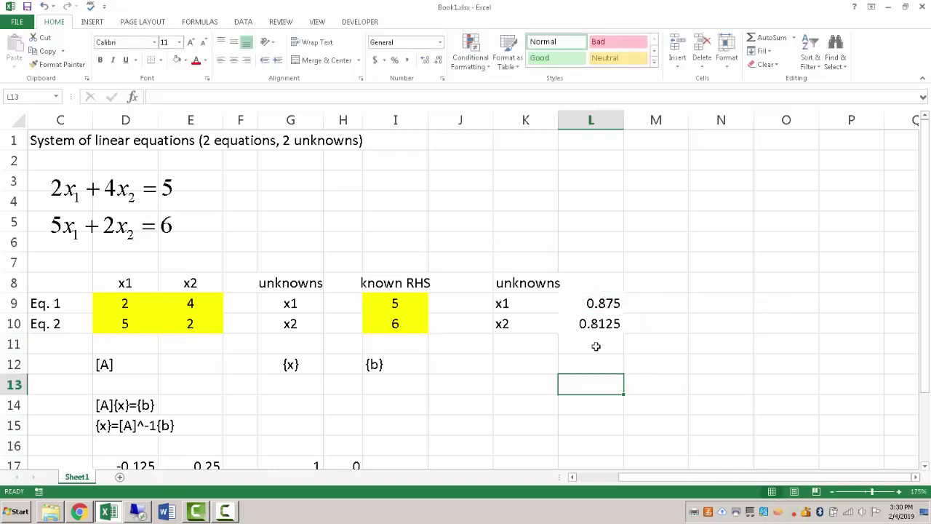
drag(593, 303, 593, 322)
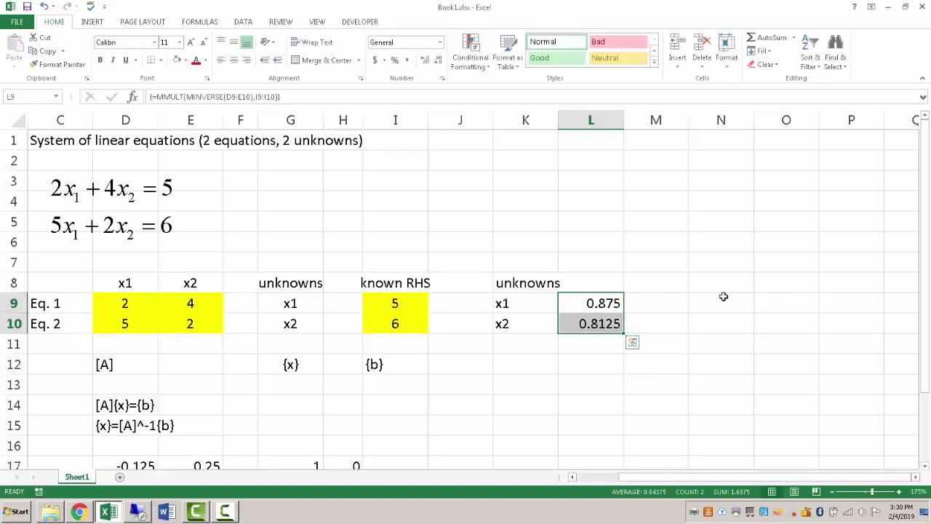
Enter =MMULT(D9:E10,L9:L10) as an array in N9:N10, returning 5 and 6.
drag(723, 295, 729, 323)
text(=MMULT()
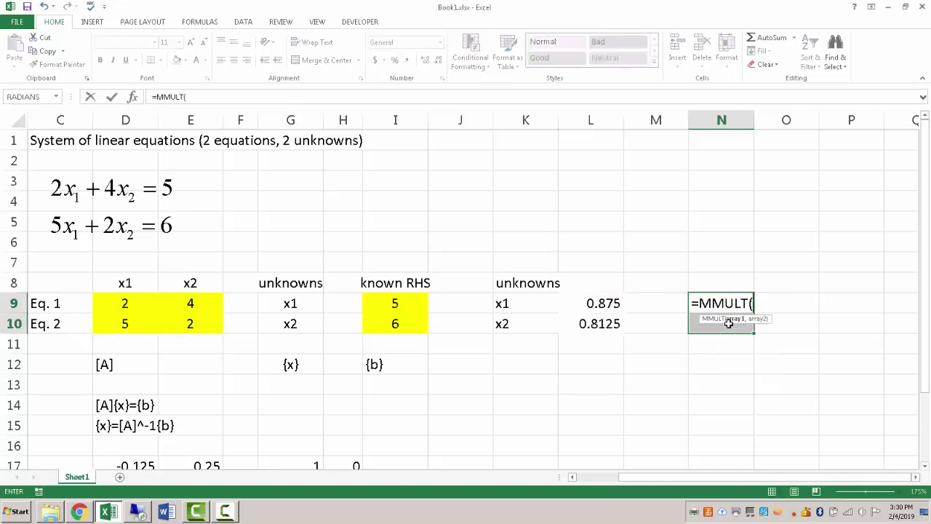
drag(158, 301, 191, 327)
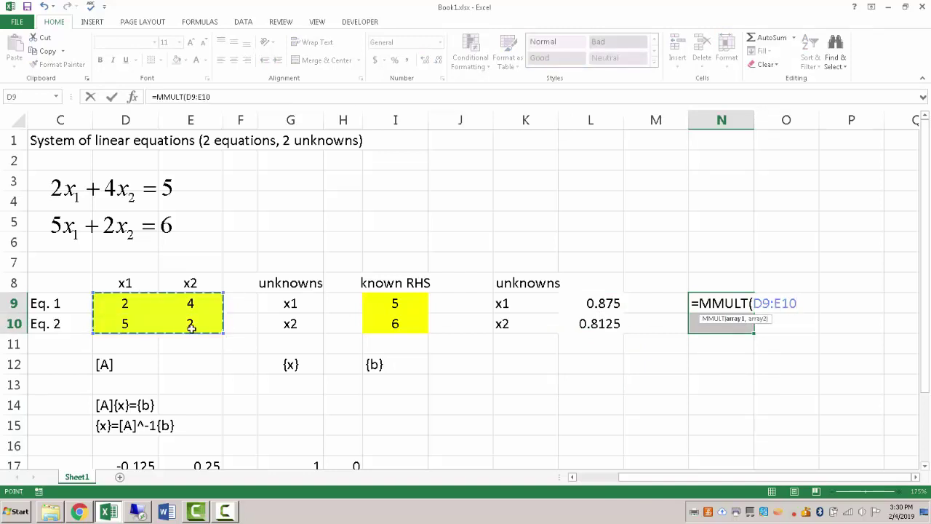
text(,)
drag(590, 304, 591, 322)
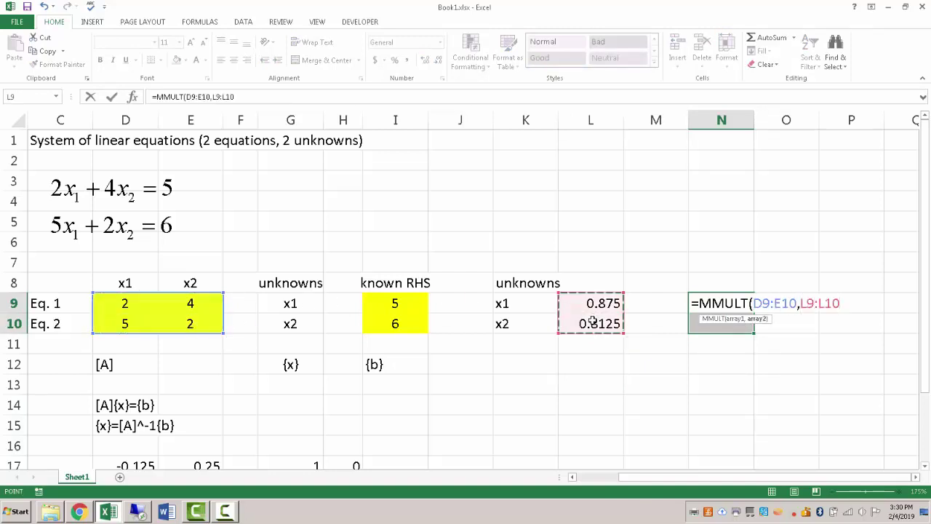
text())
key(ctrl+shift+Return)
drag(715, 305, 720, 325)
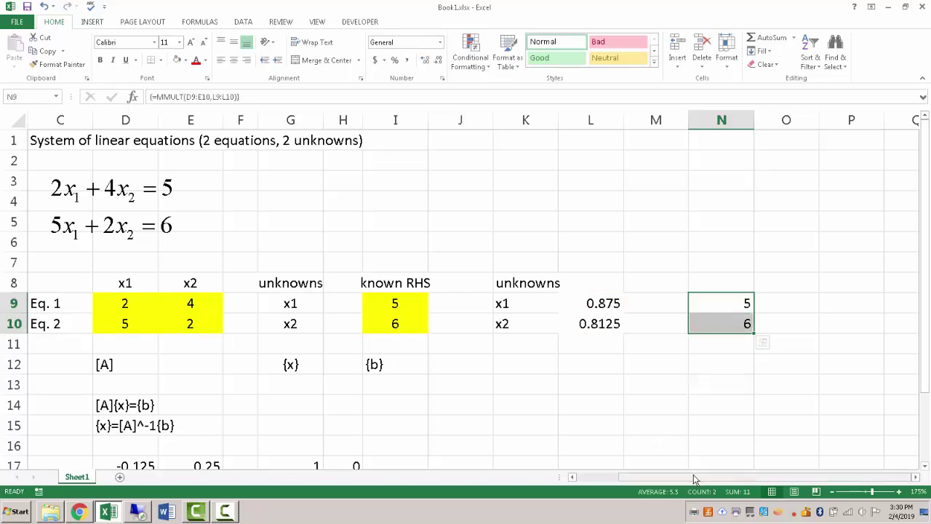
Note the function names MINVERSE in G4 and MMULT in G5.
scroll(667, 480, left, 2)
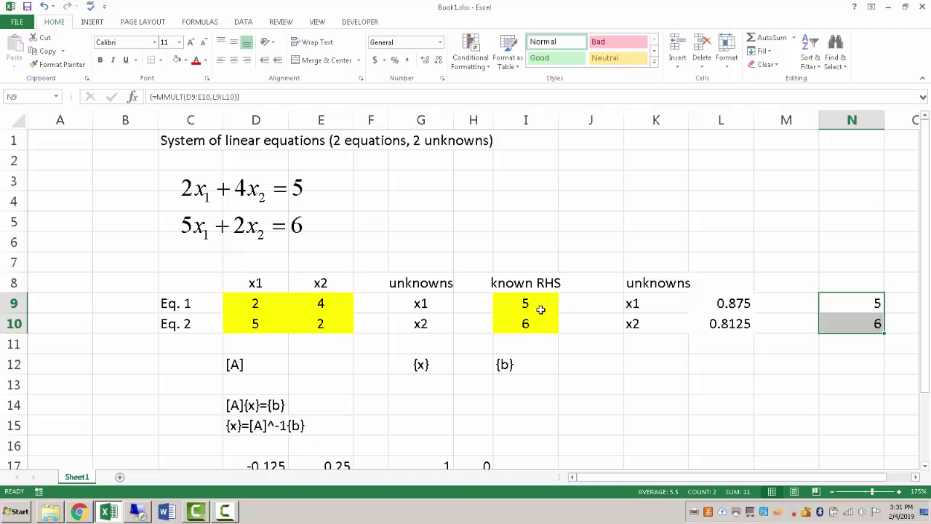
drag(536, 305, 535, 321)
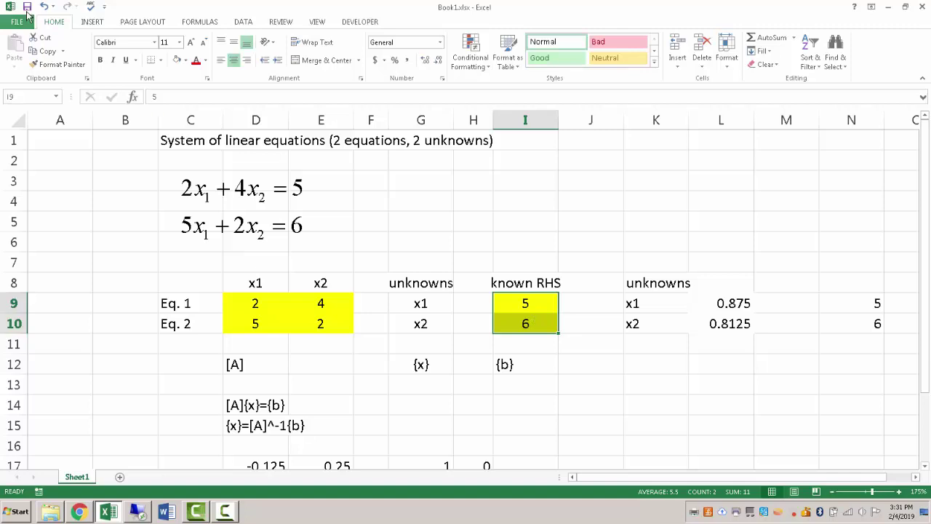
click(449, 200)
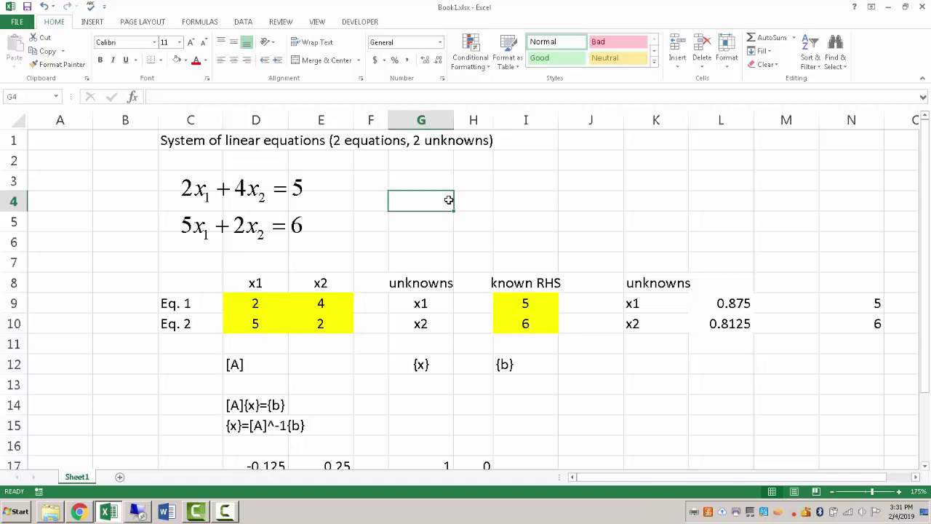
text(MINVERSE)
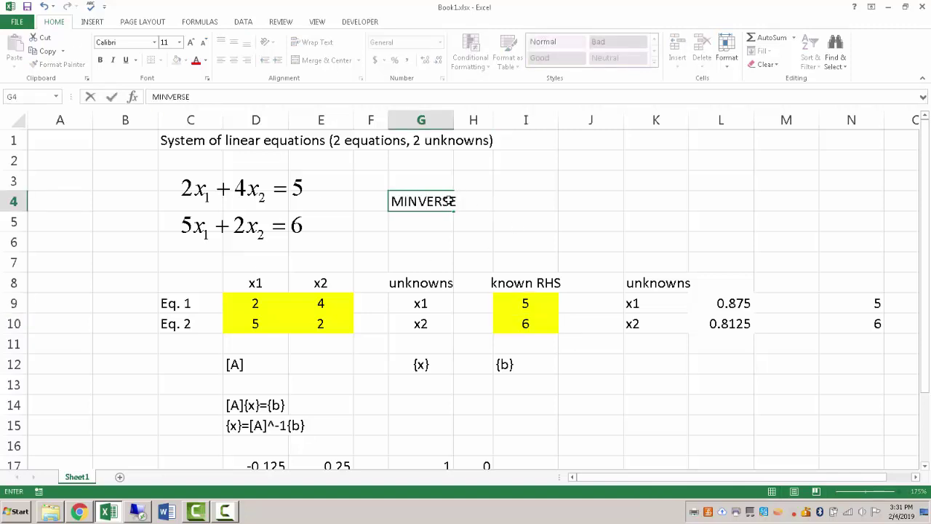
key(Return)
text(MMULT)
key(Return)
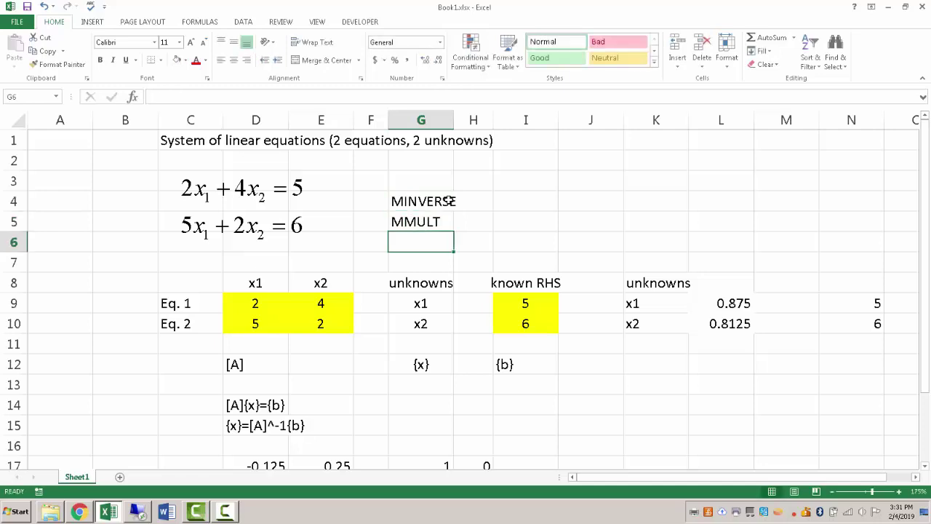